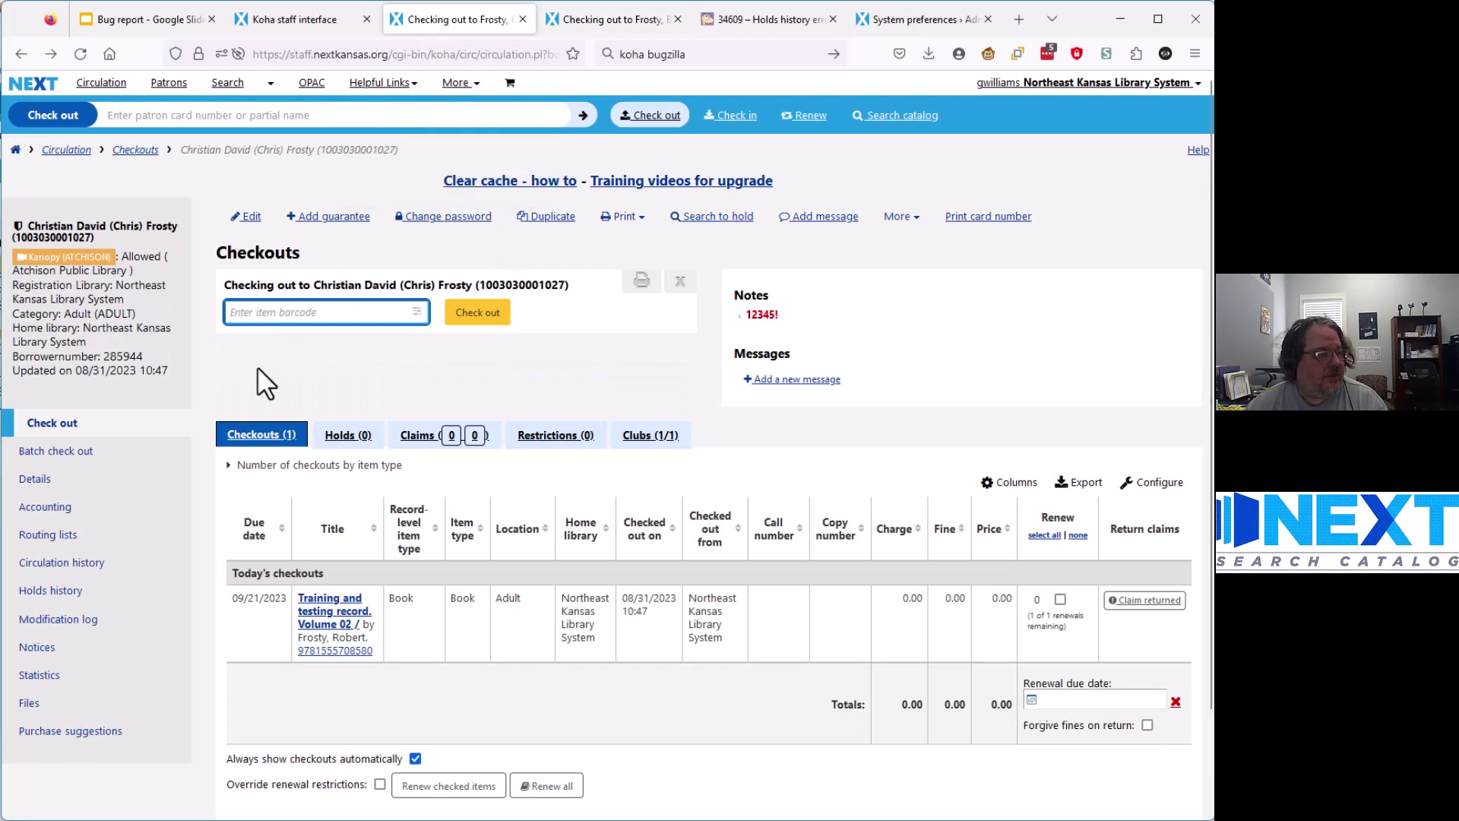
- Open the holds history of the patron with one checkout and examine the cancellation dates and statuses of the holds
click(142, 592)
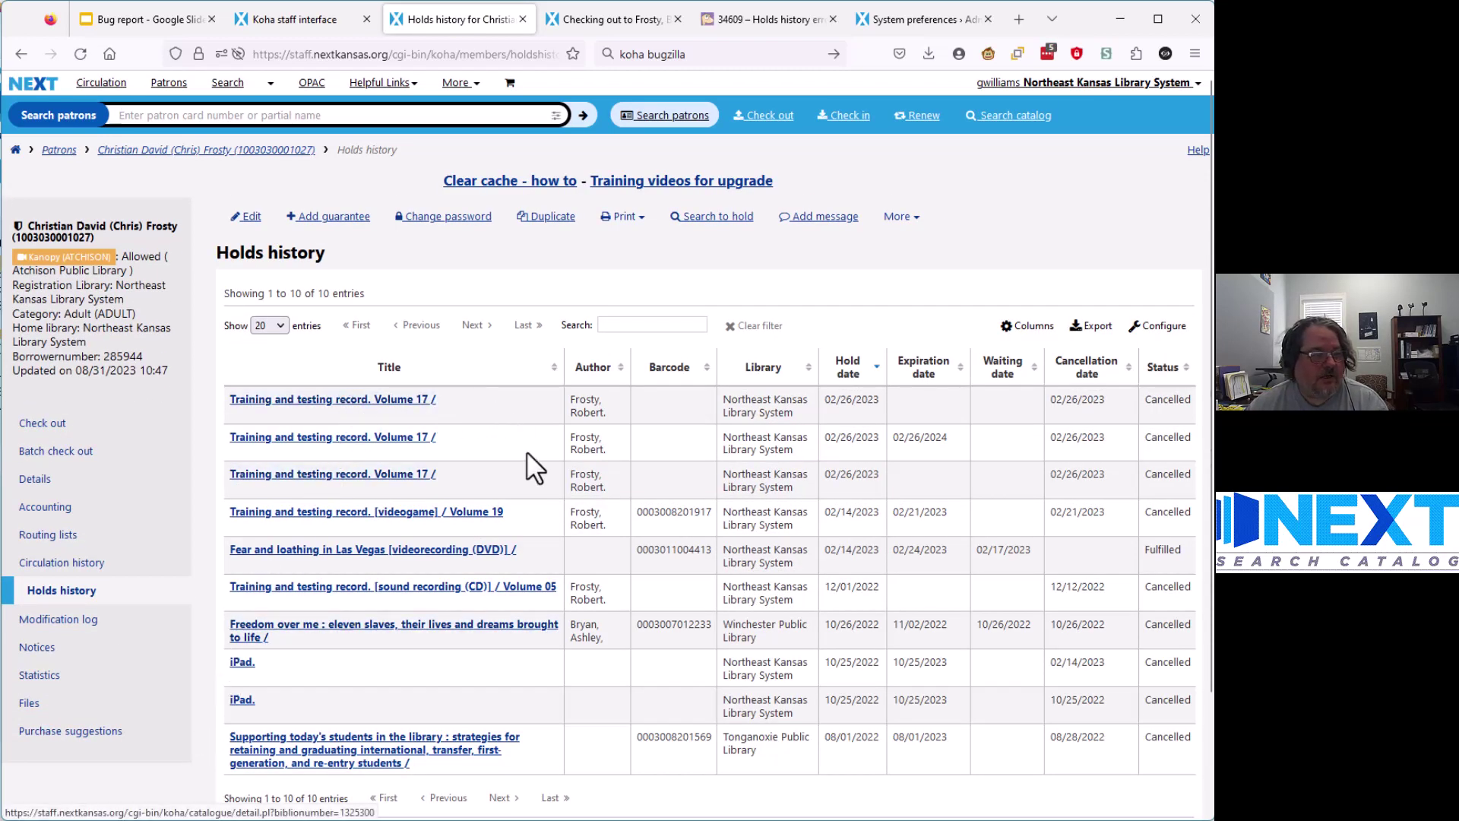
scroll(568, 760, down, 2)
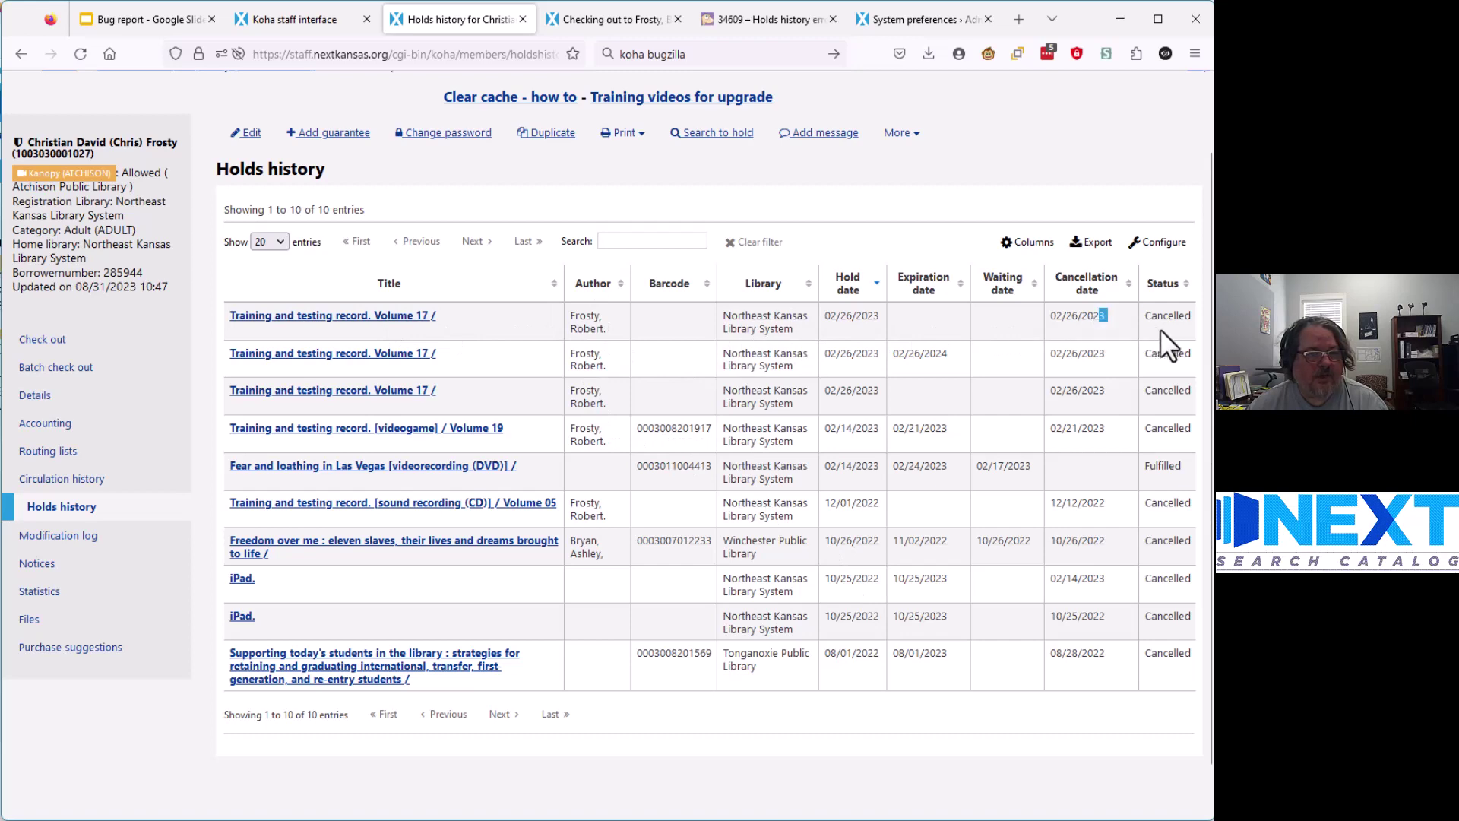
key(ctrl+a)
click(1086, 335)
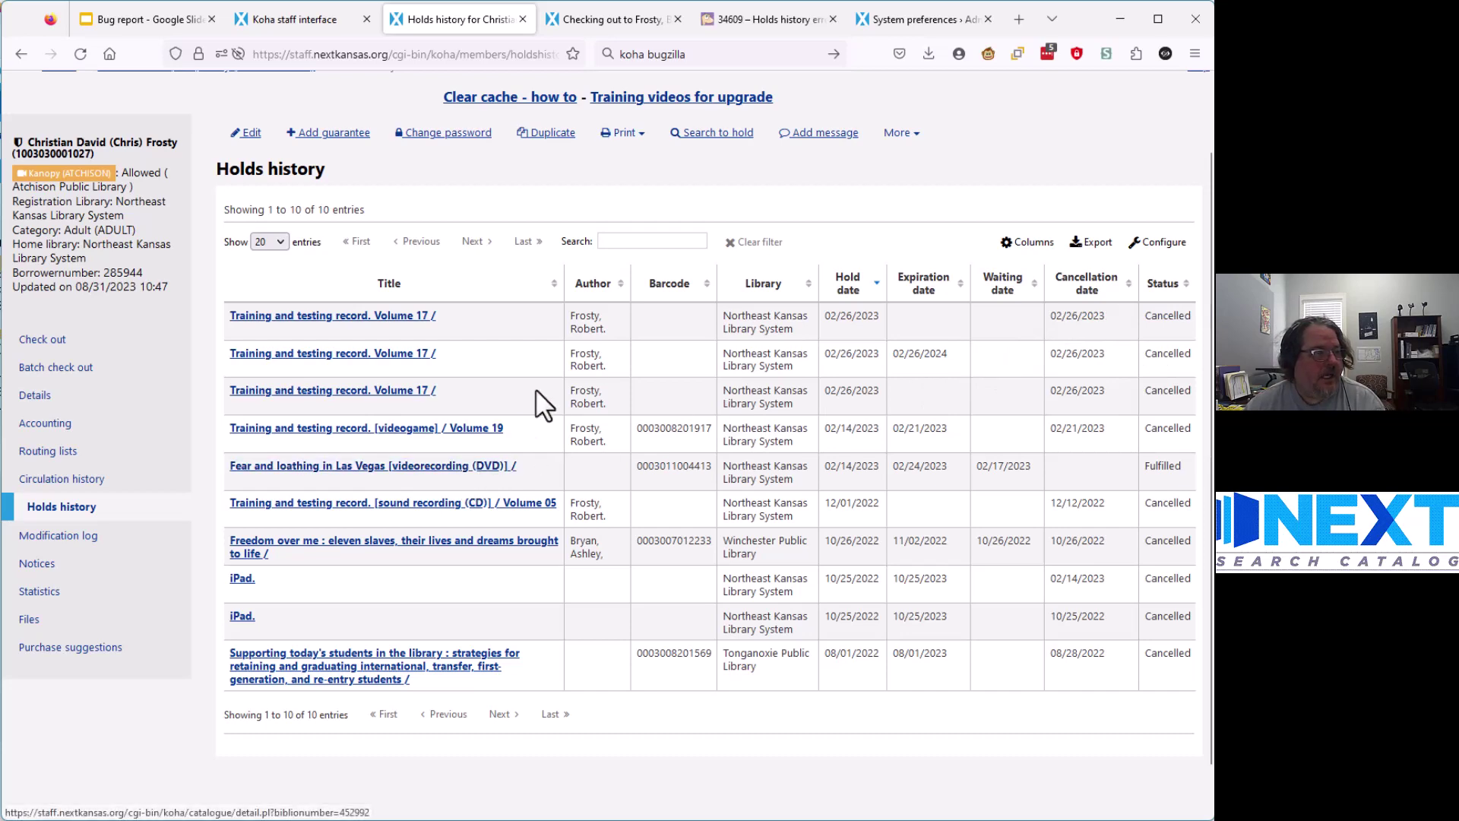
- Try to open the second patron's holds history, and view the Bug 34609 report in Bugzilla
click(611, 26)
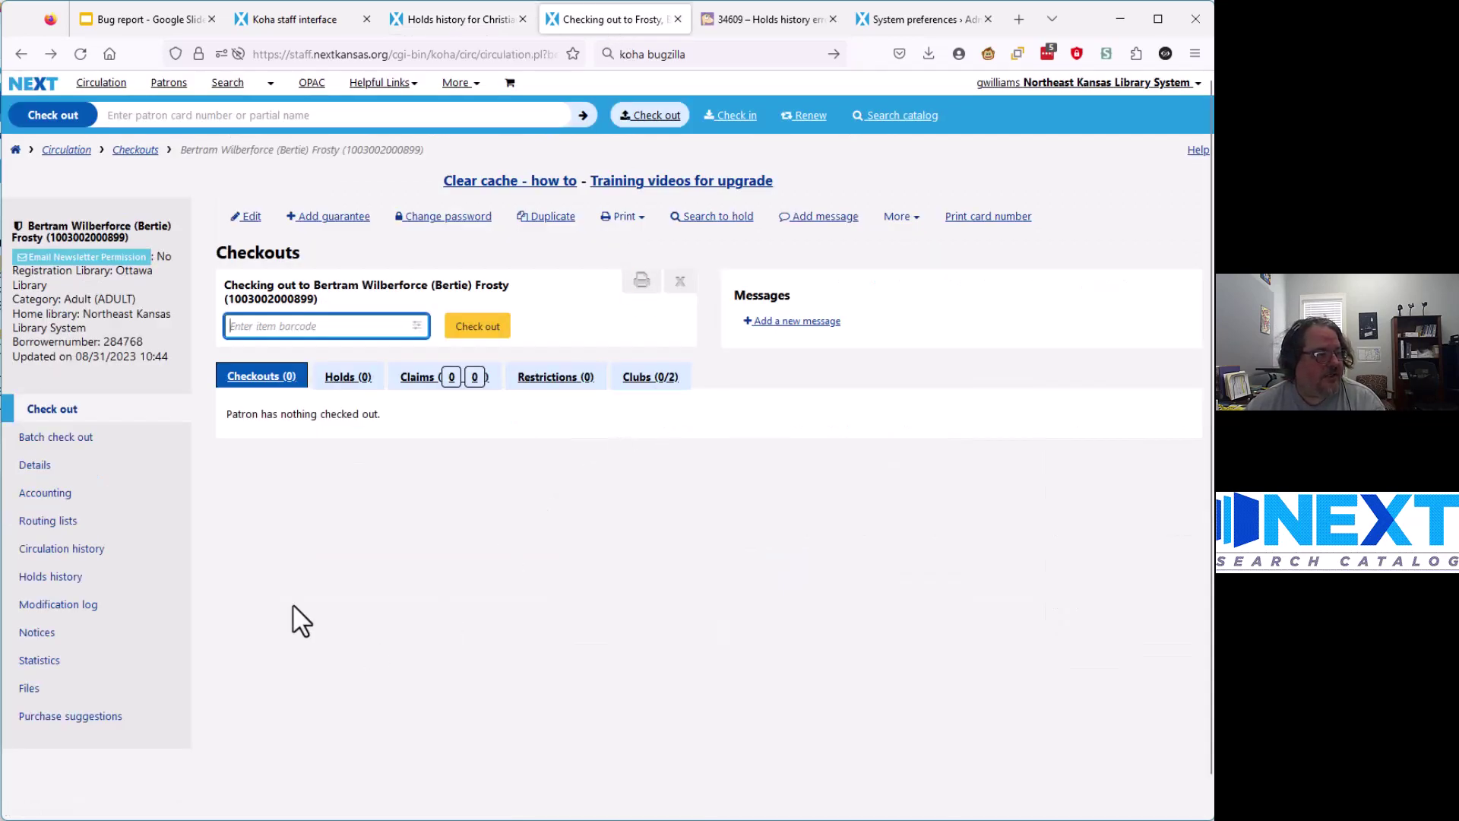
click(68, 577)
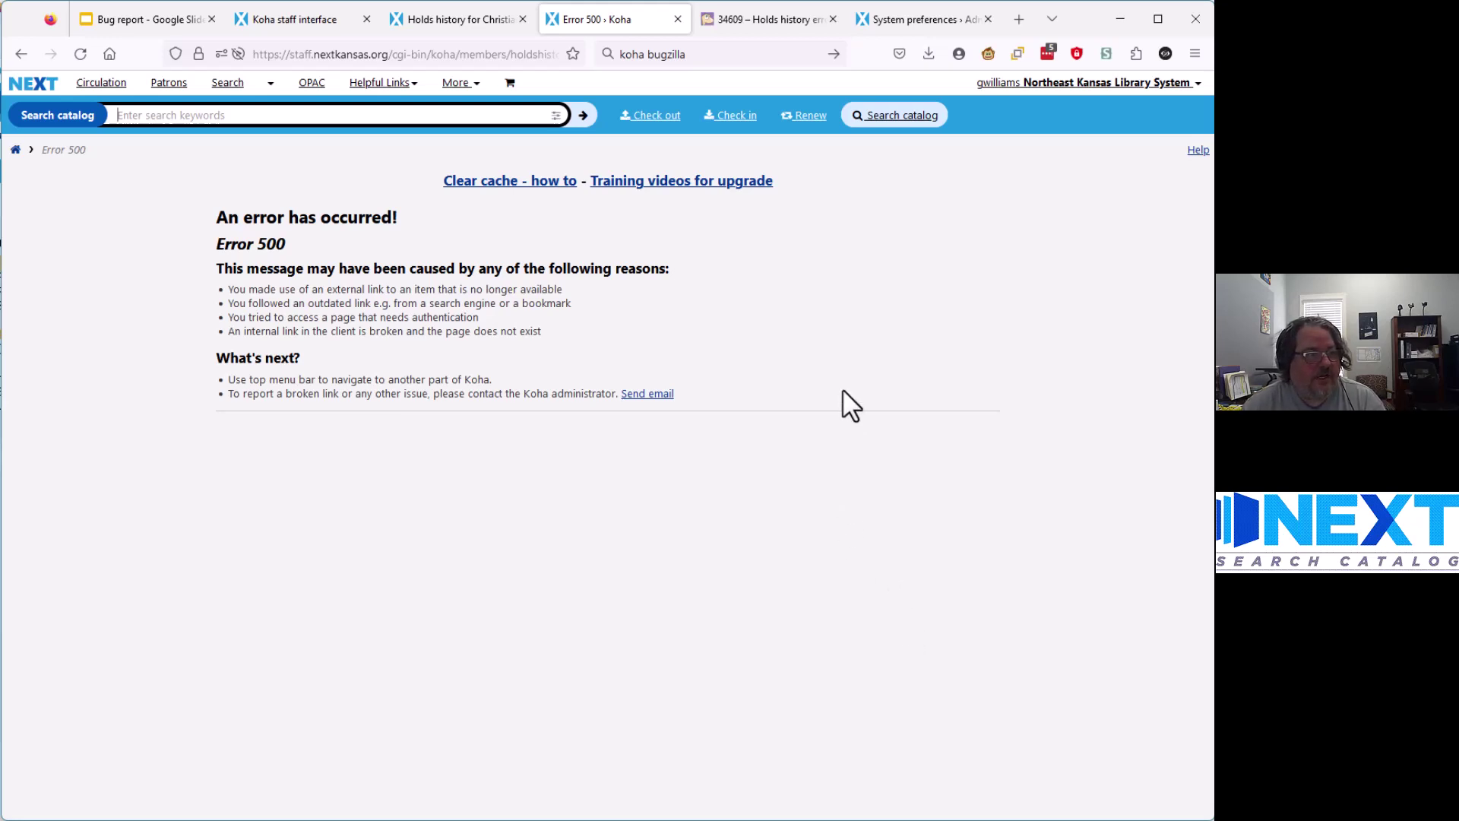
click(767, 21)
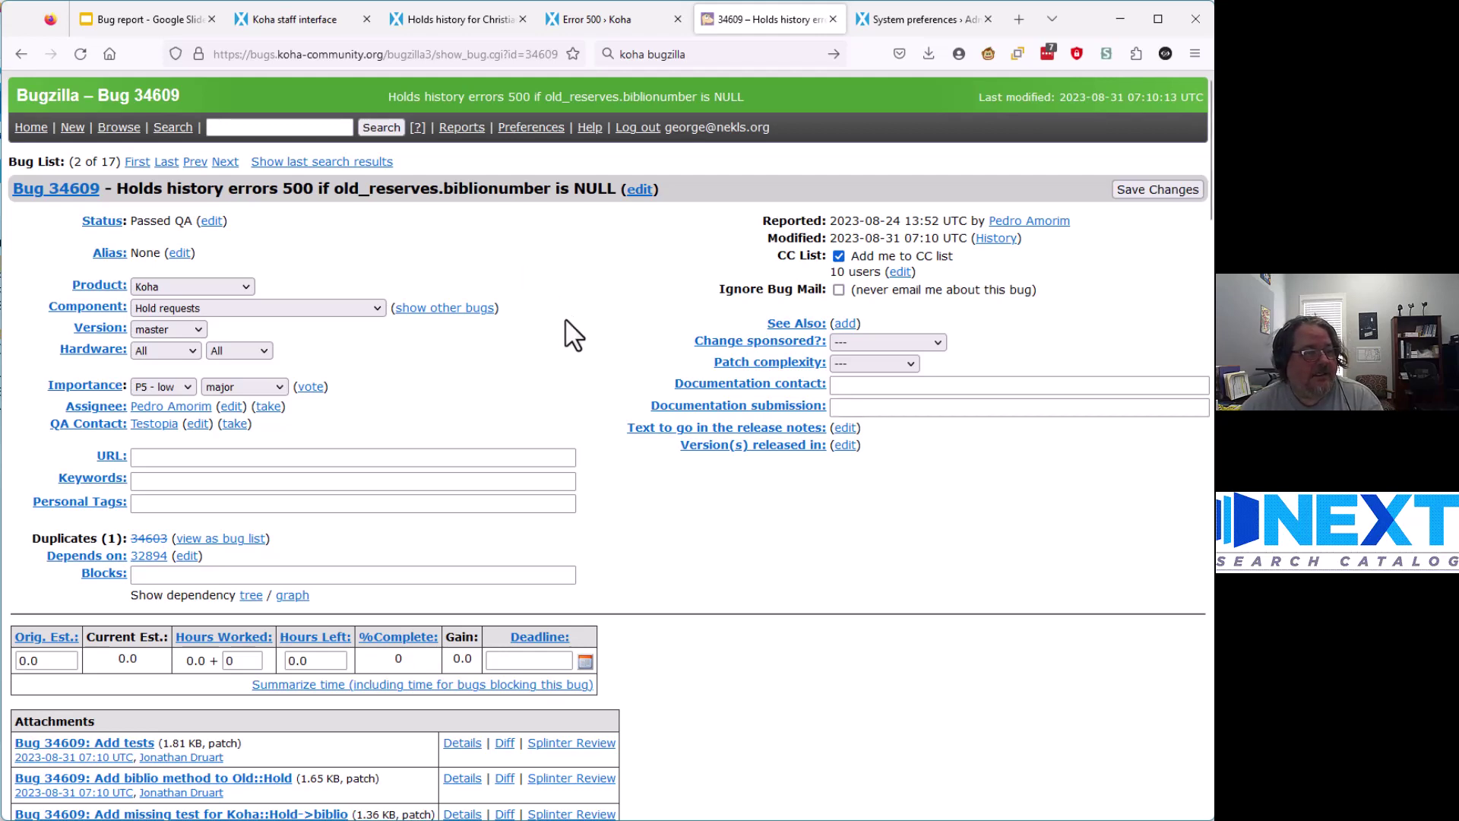
- Review the first patron's holds history titles again, and return the second patron's error page to their Checkouts page
click(424, 17)
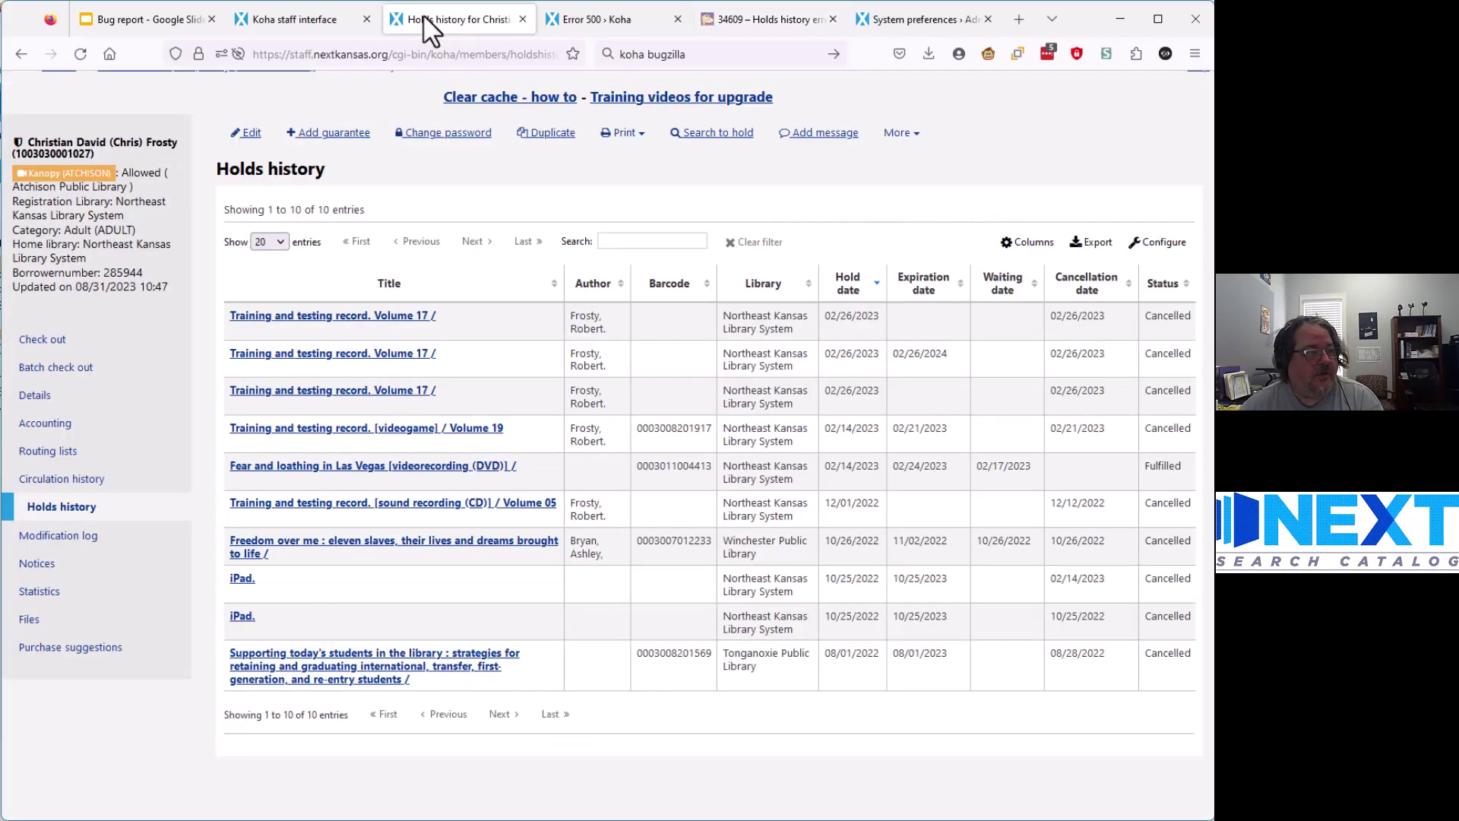
scroll(468, 241, up, 2)
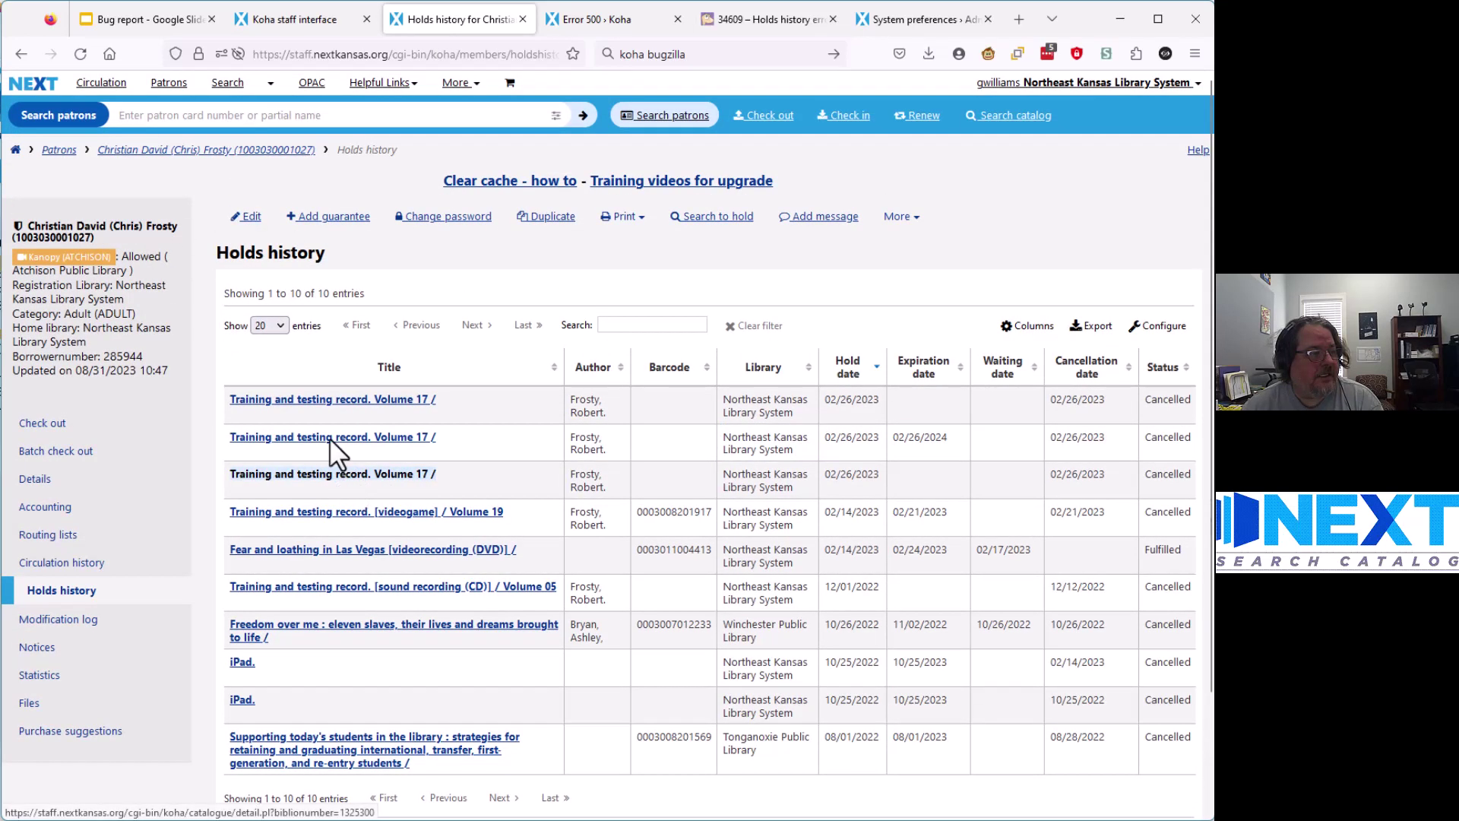
scroll(412, 327, down, 2)
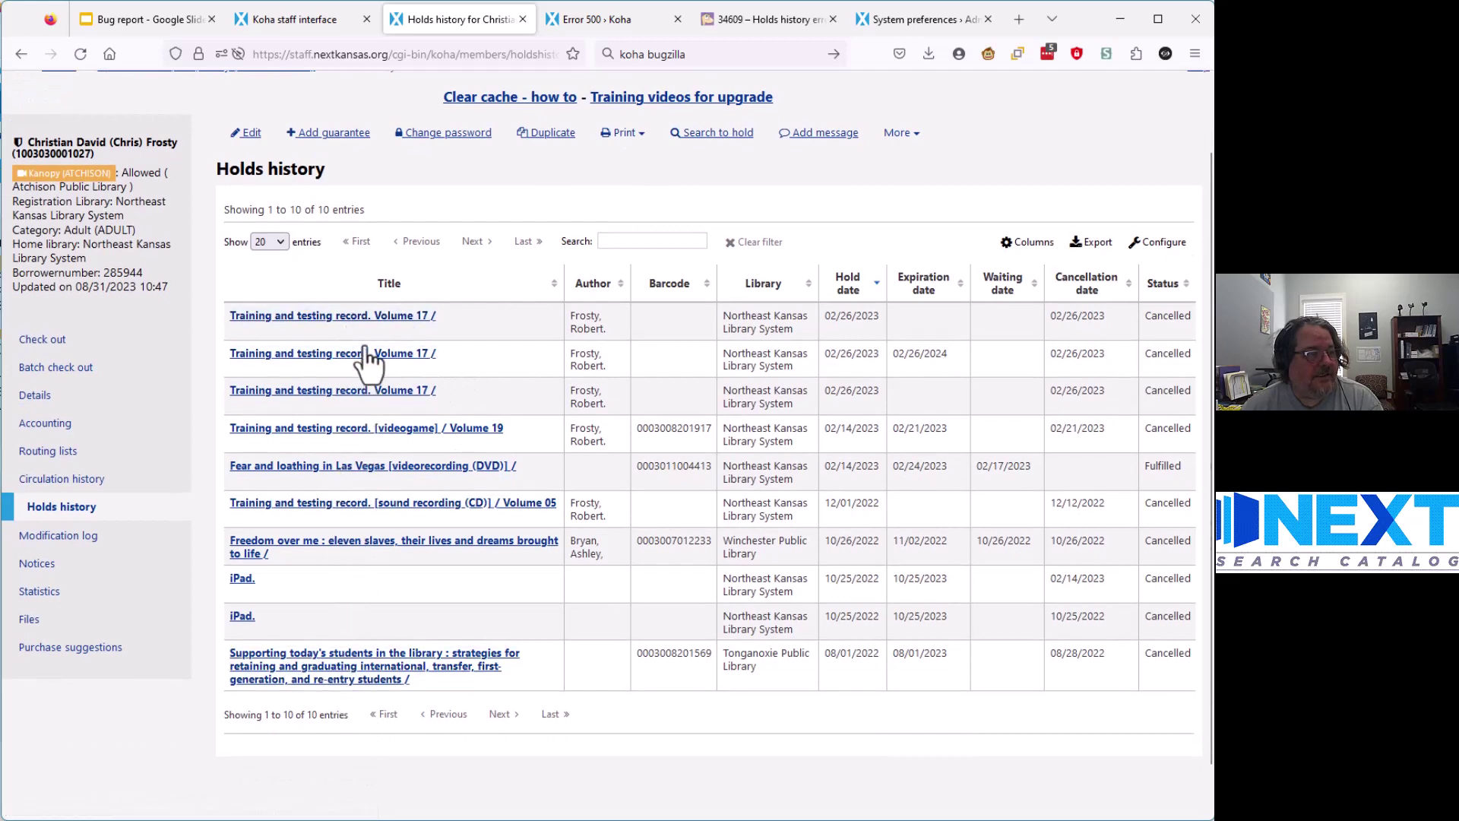
click(591, 16)
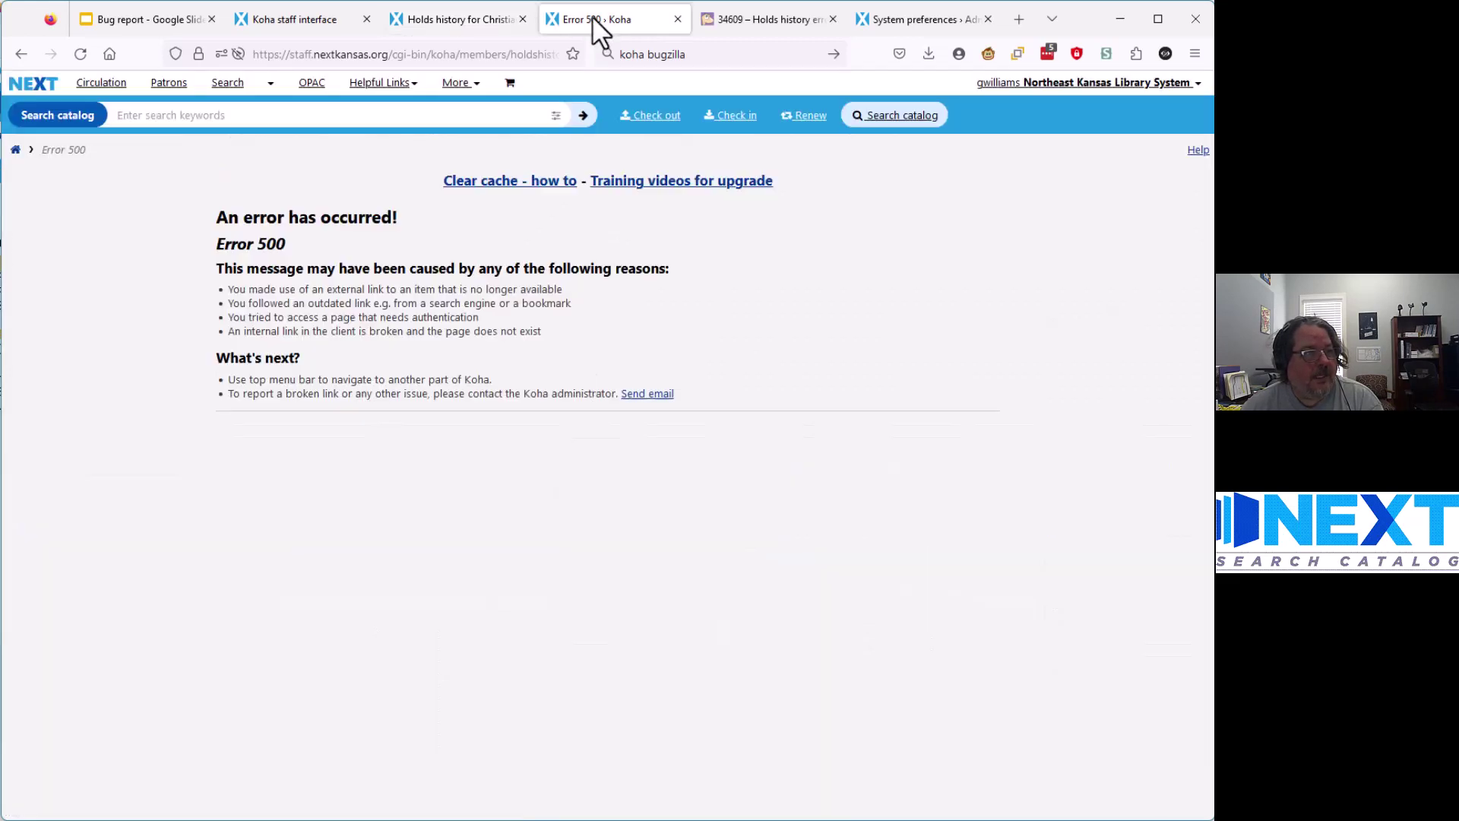
click(21, 54)
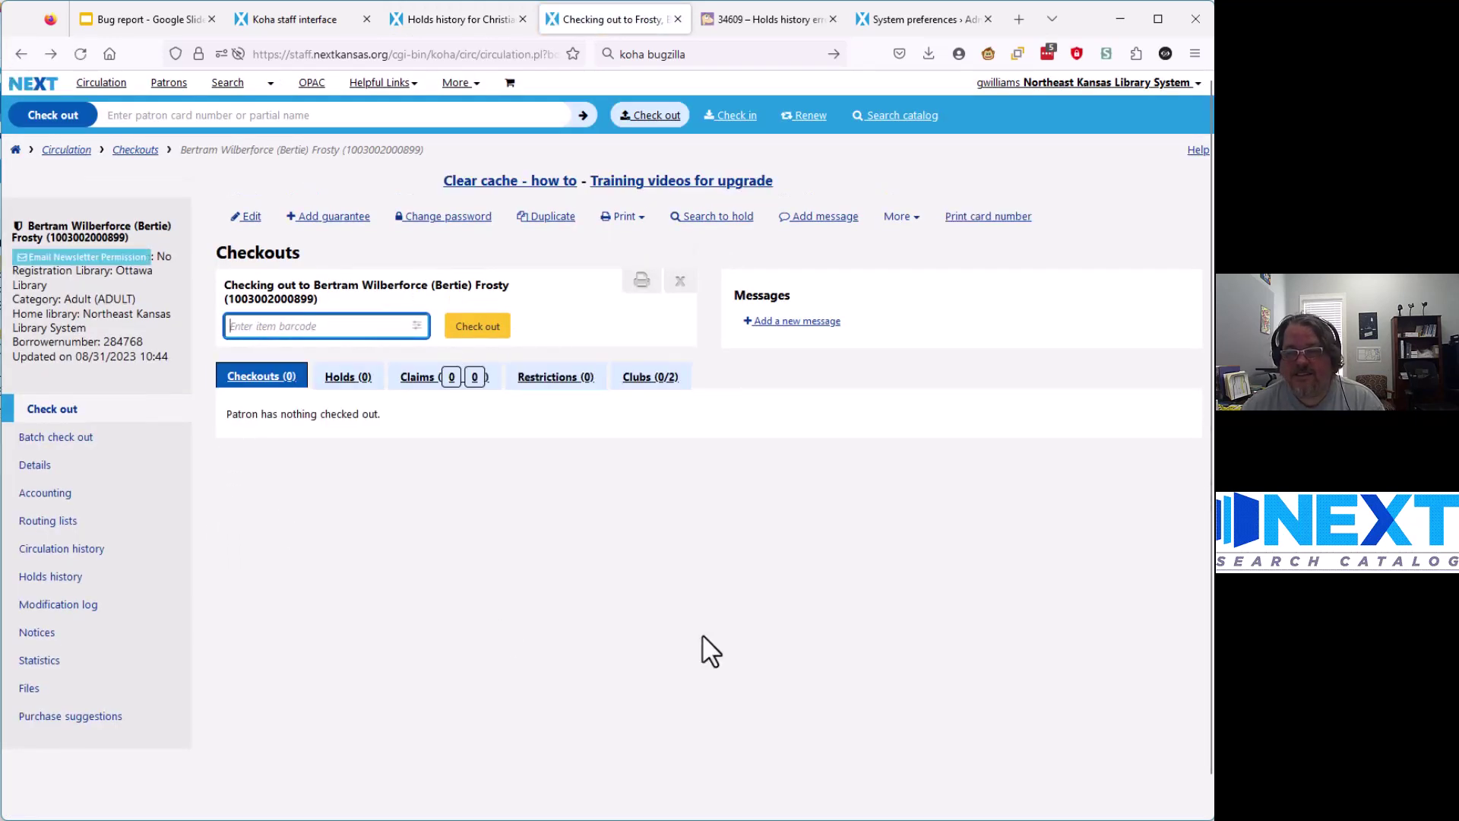
- Check the status of Bug 34609 in Bugzilla
click(749, 16)
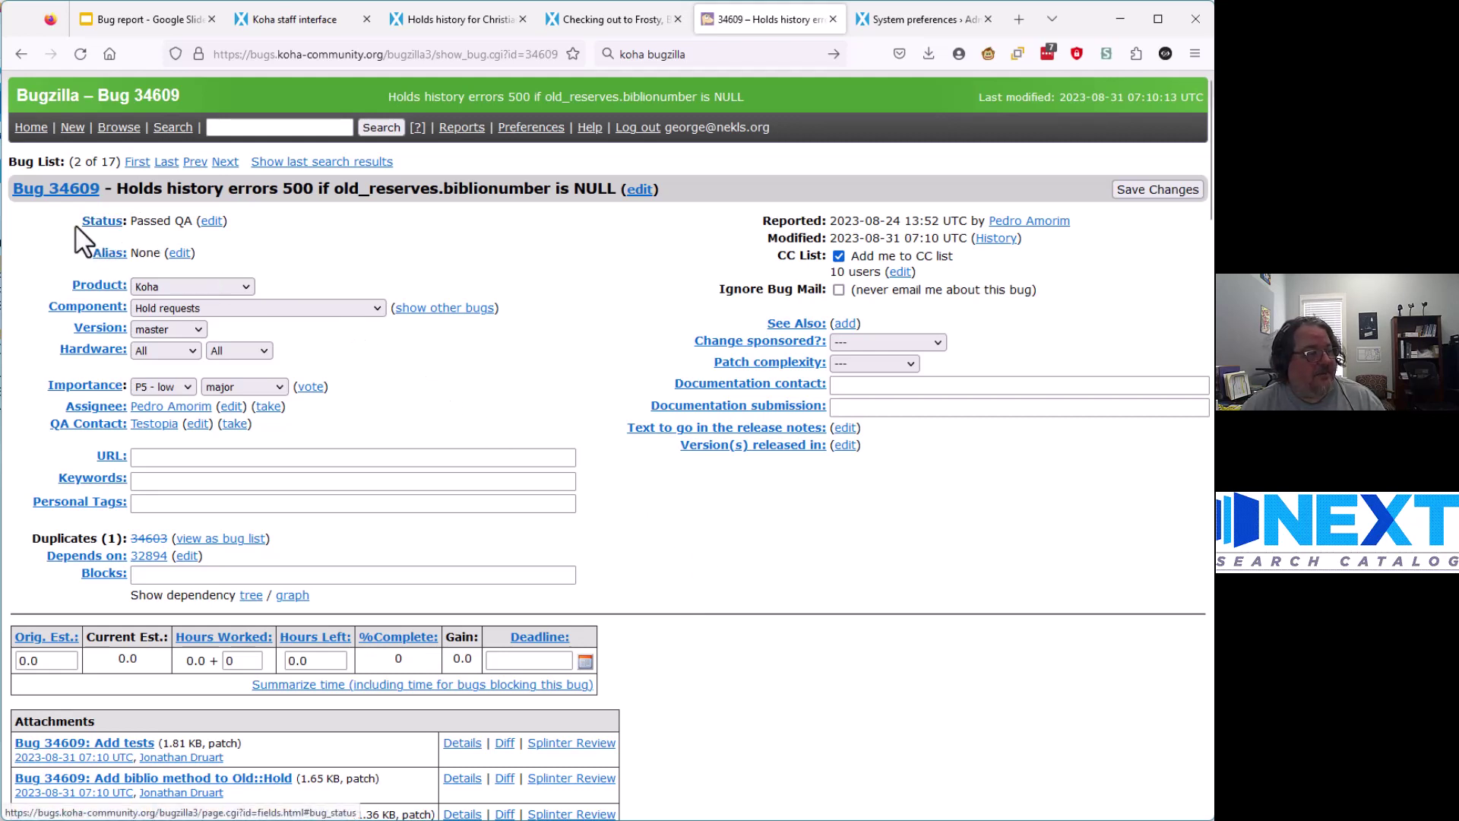
drag(131, 222, 197, 225)
click(375, 236)
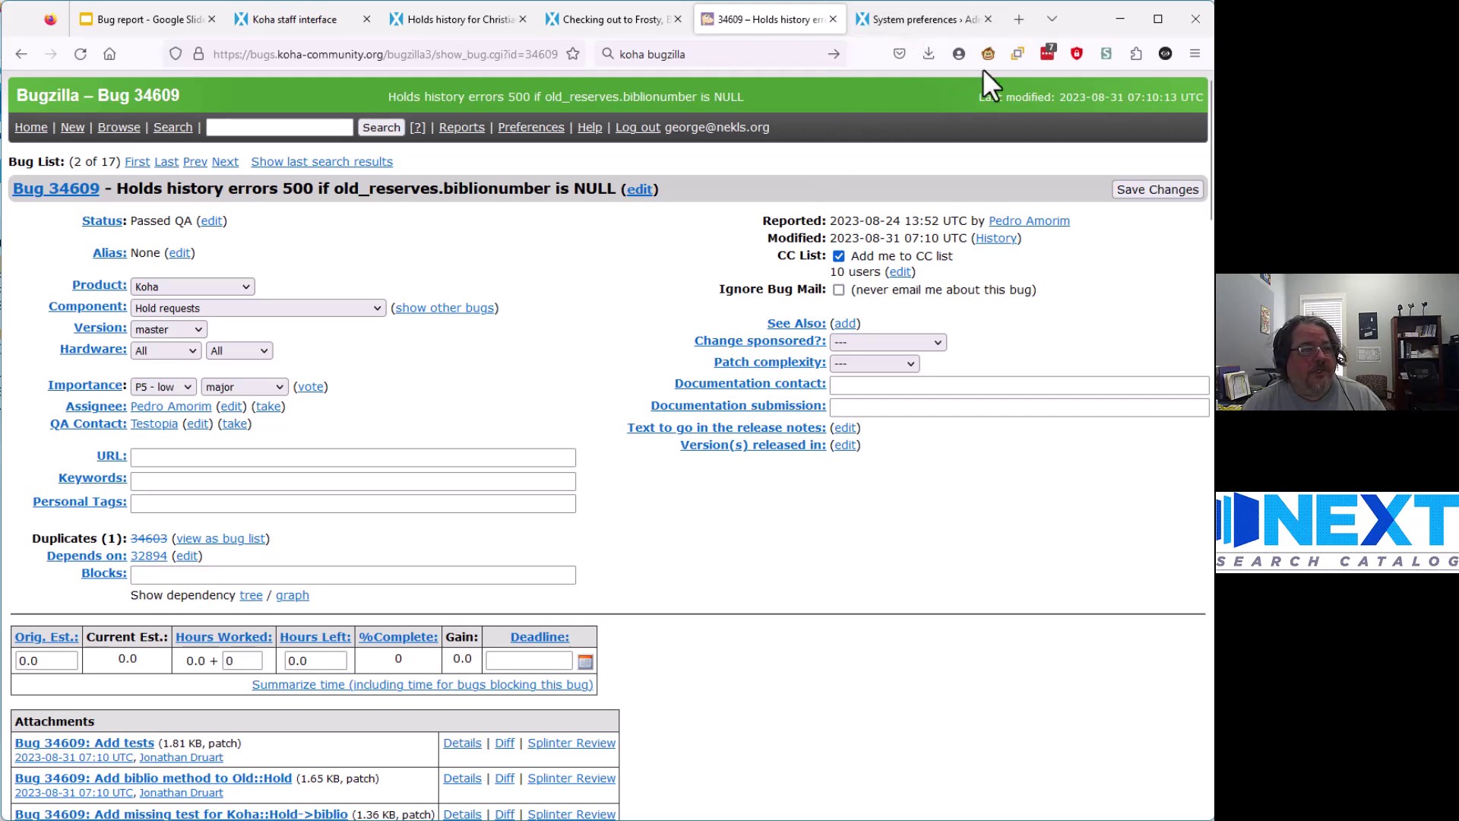
- Save all Staff interface preferences in the Koha system preferences
click(923, 20)
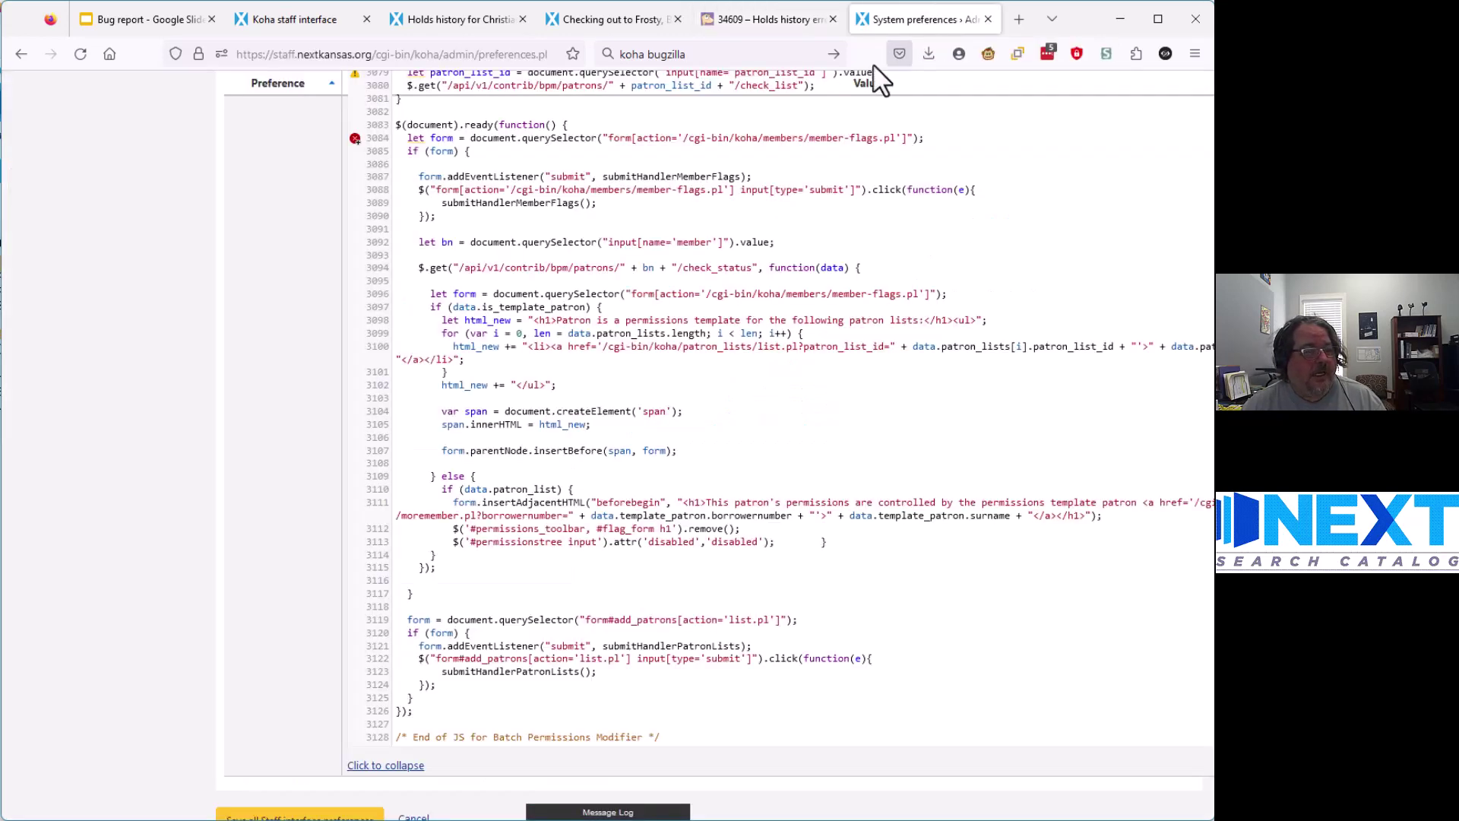
scroll(274, 770, down, 3)
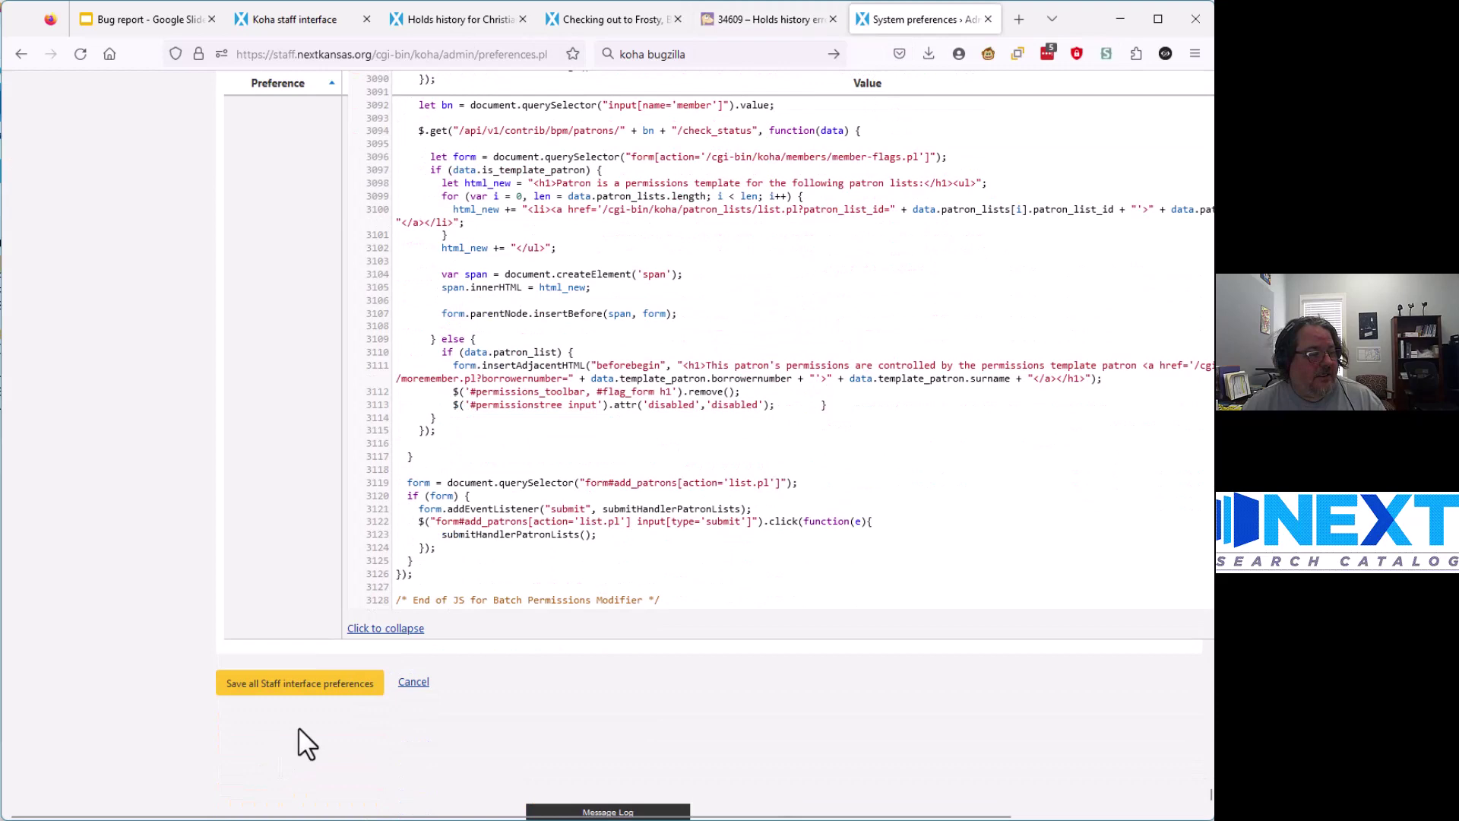
click(282, 682)
- Reopen the first patron's holds history from their Checkouts page
click(594, 22)
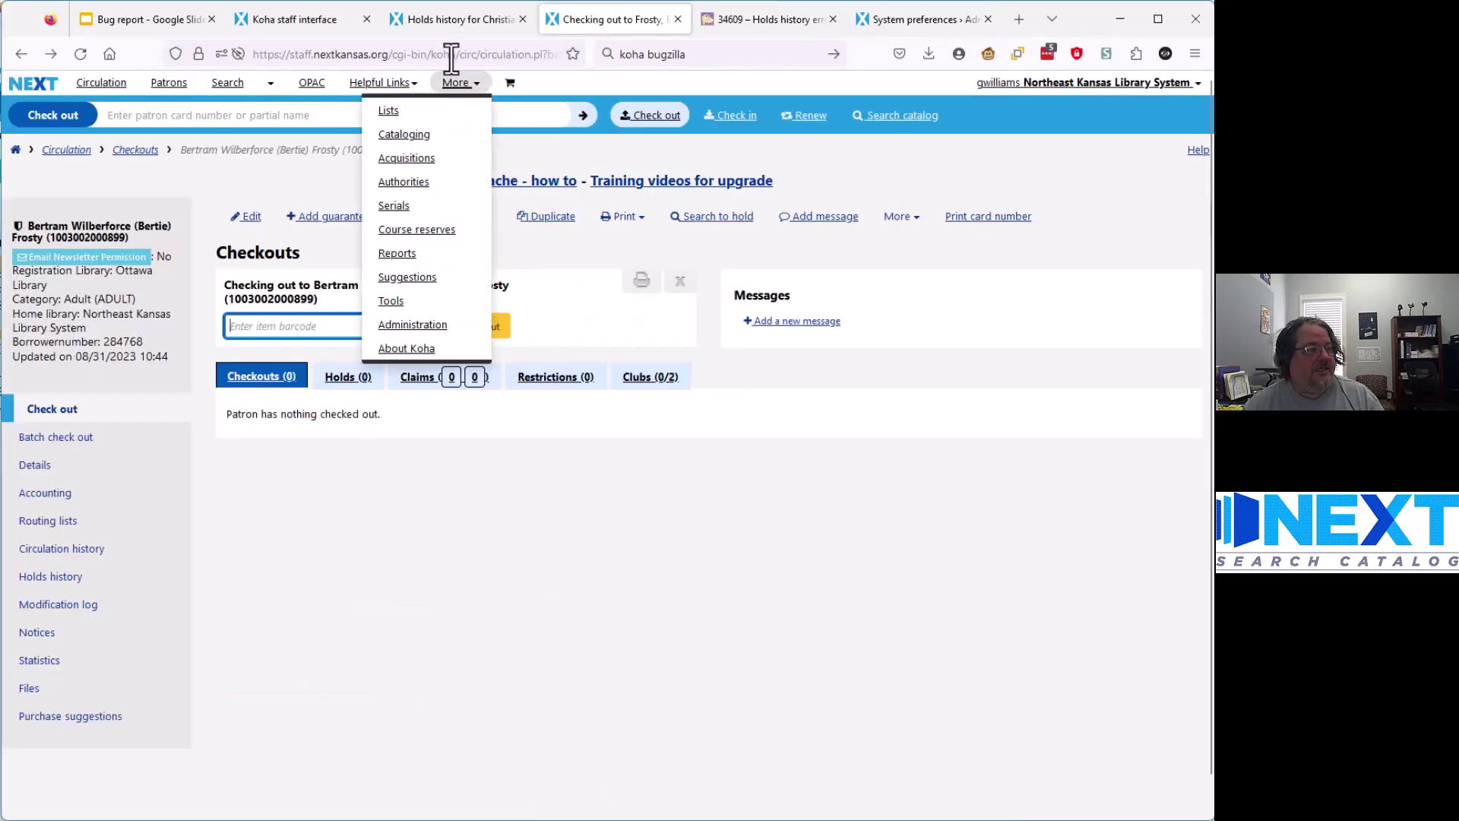
click(441, 19)
scroll(123, 410, up, 2)
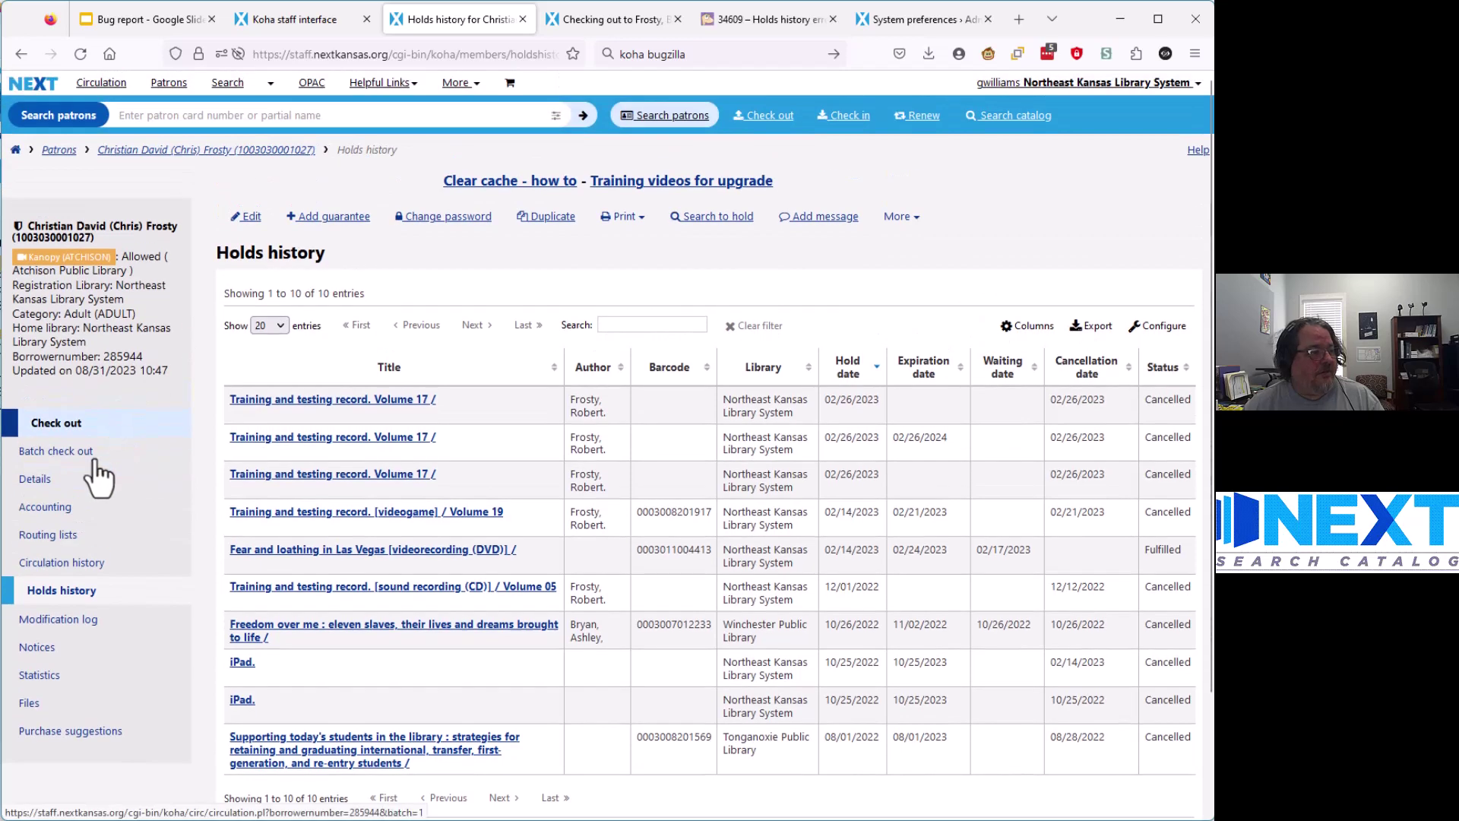
click(53, 425)
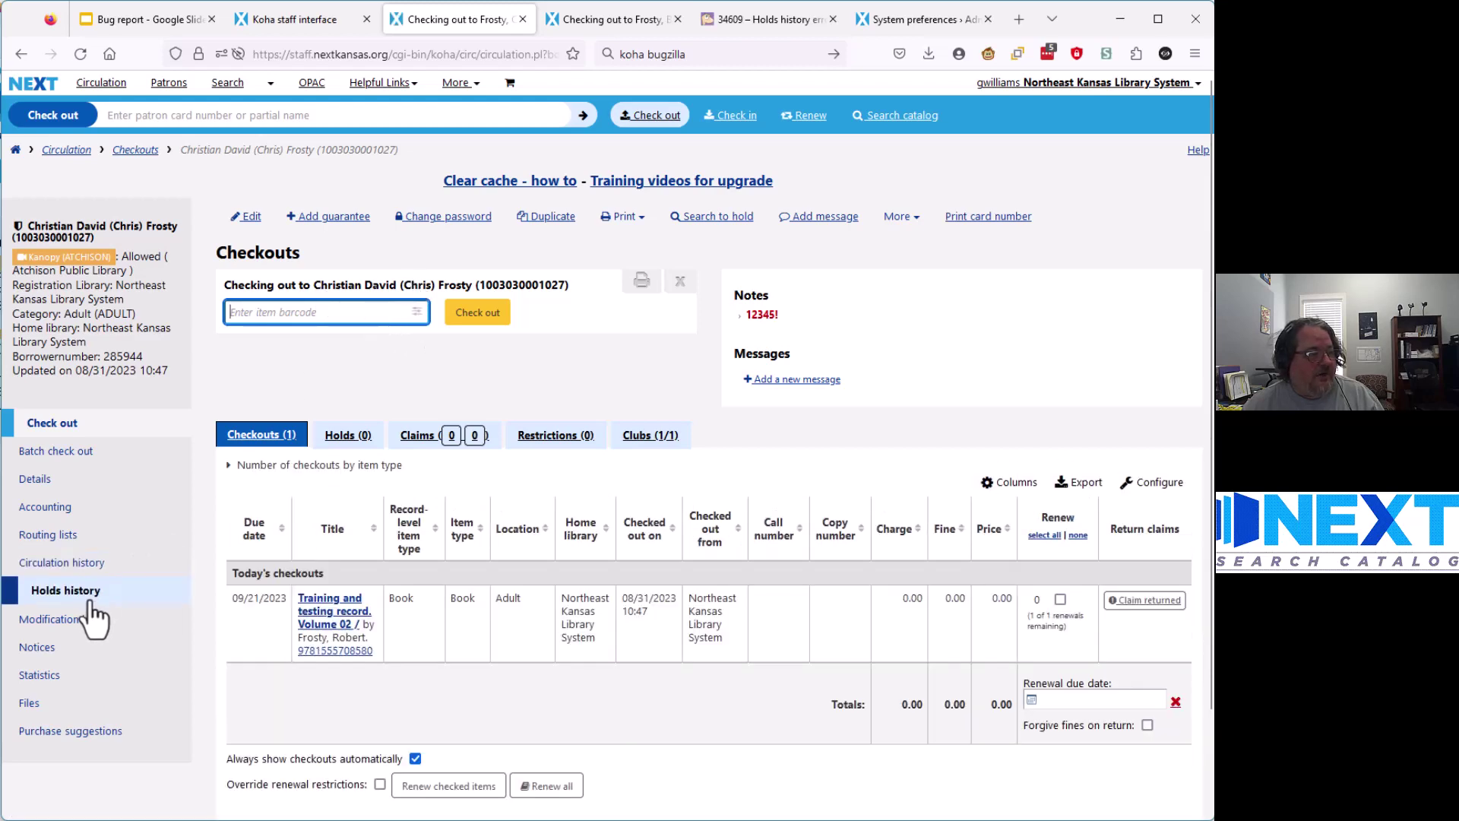
click(71, 597)
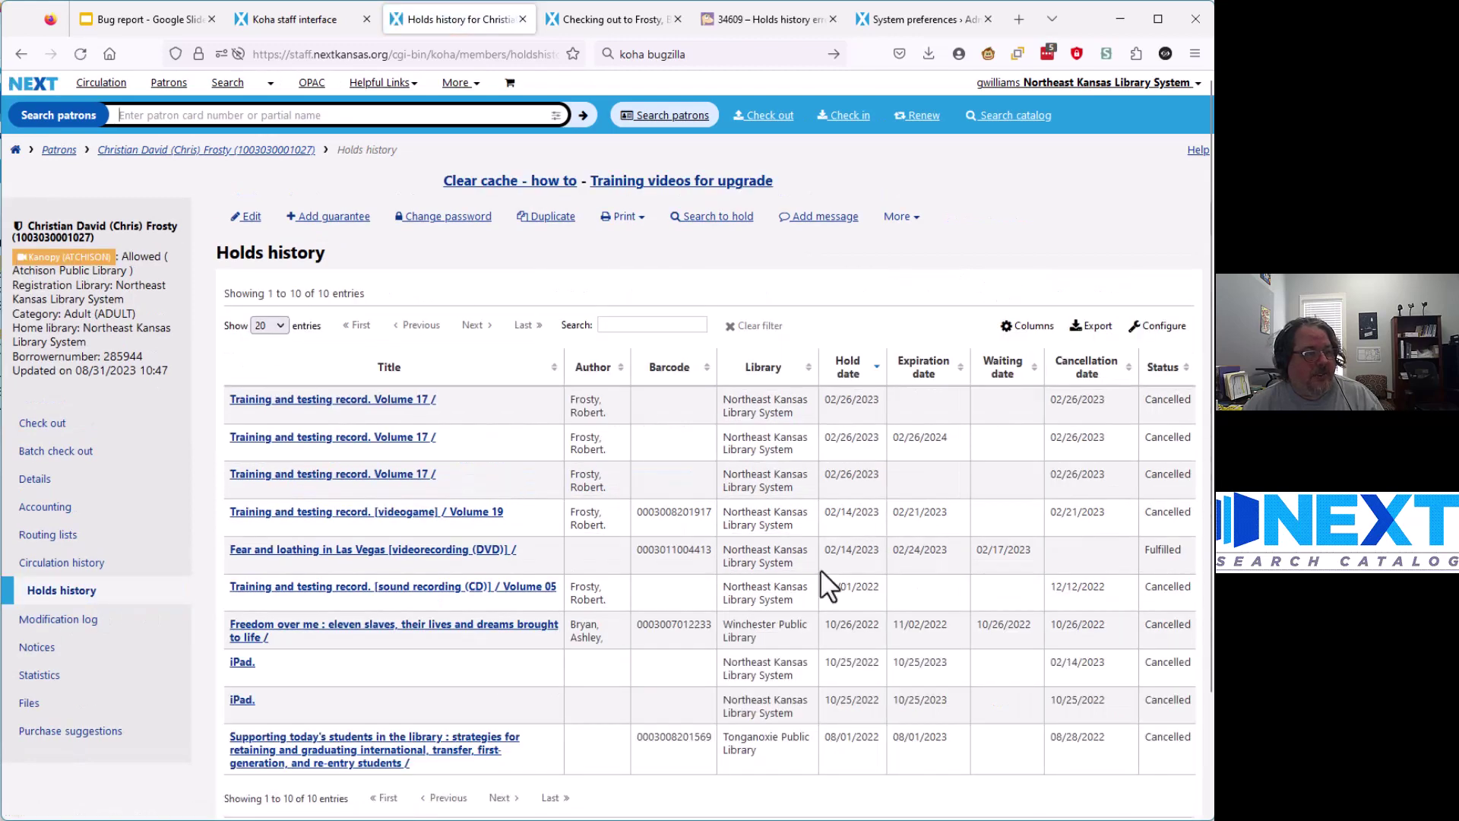
- Try the second patron's holds history again, and open the linked report #2801 as the alternative
click(596, 23)
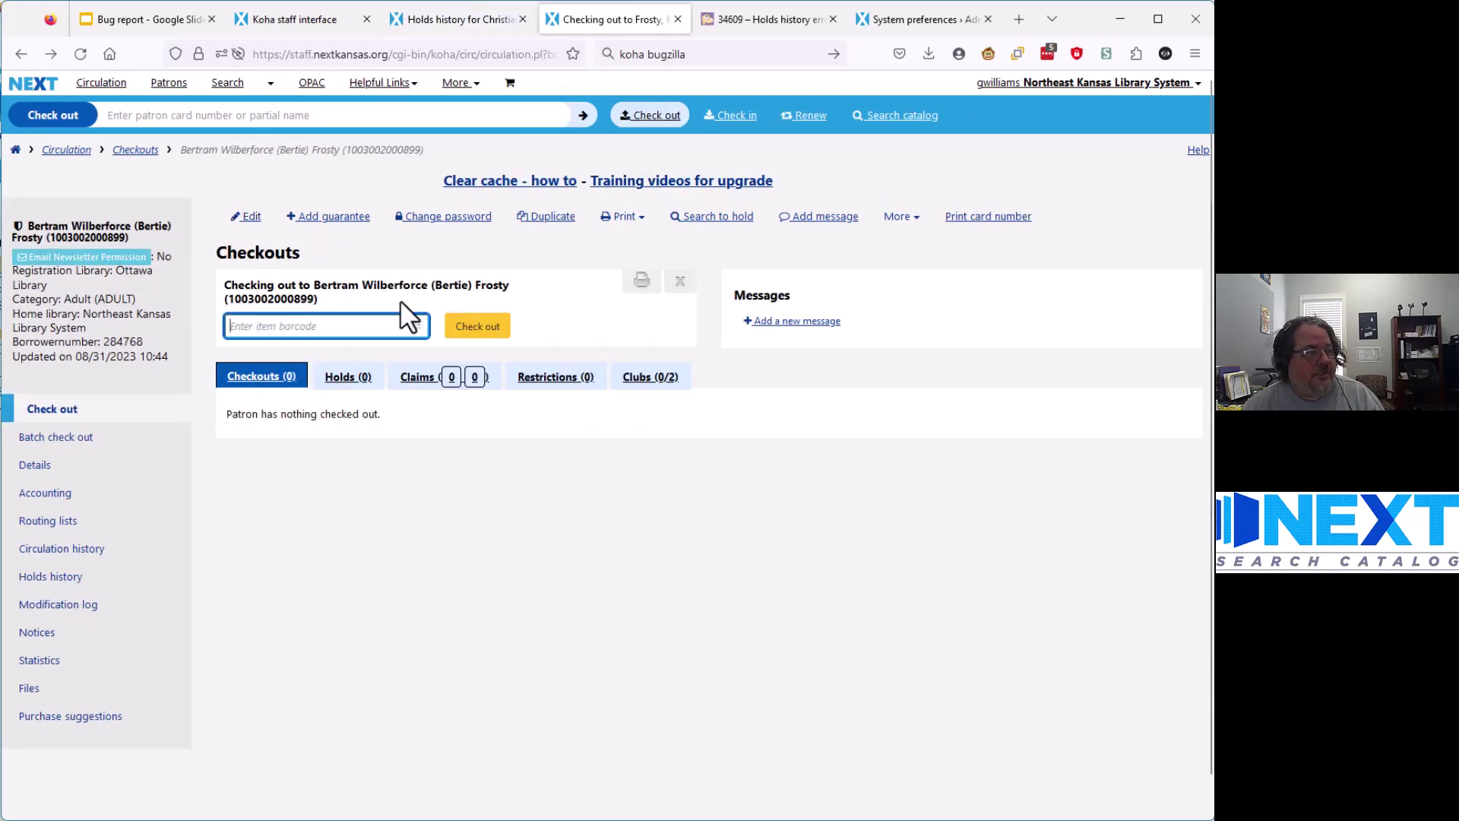
click(78, 590)
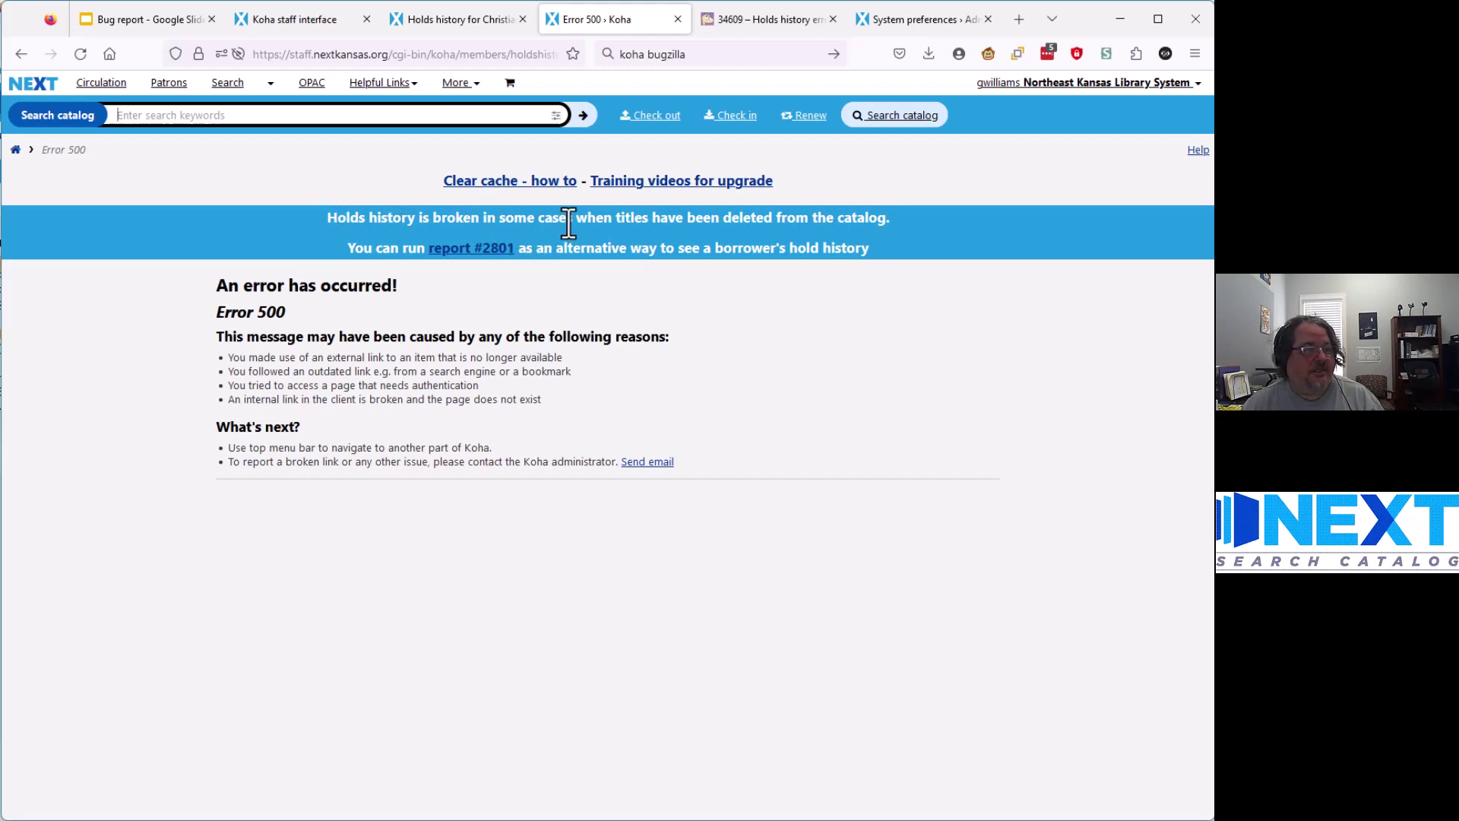
click(461, 251)
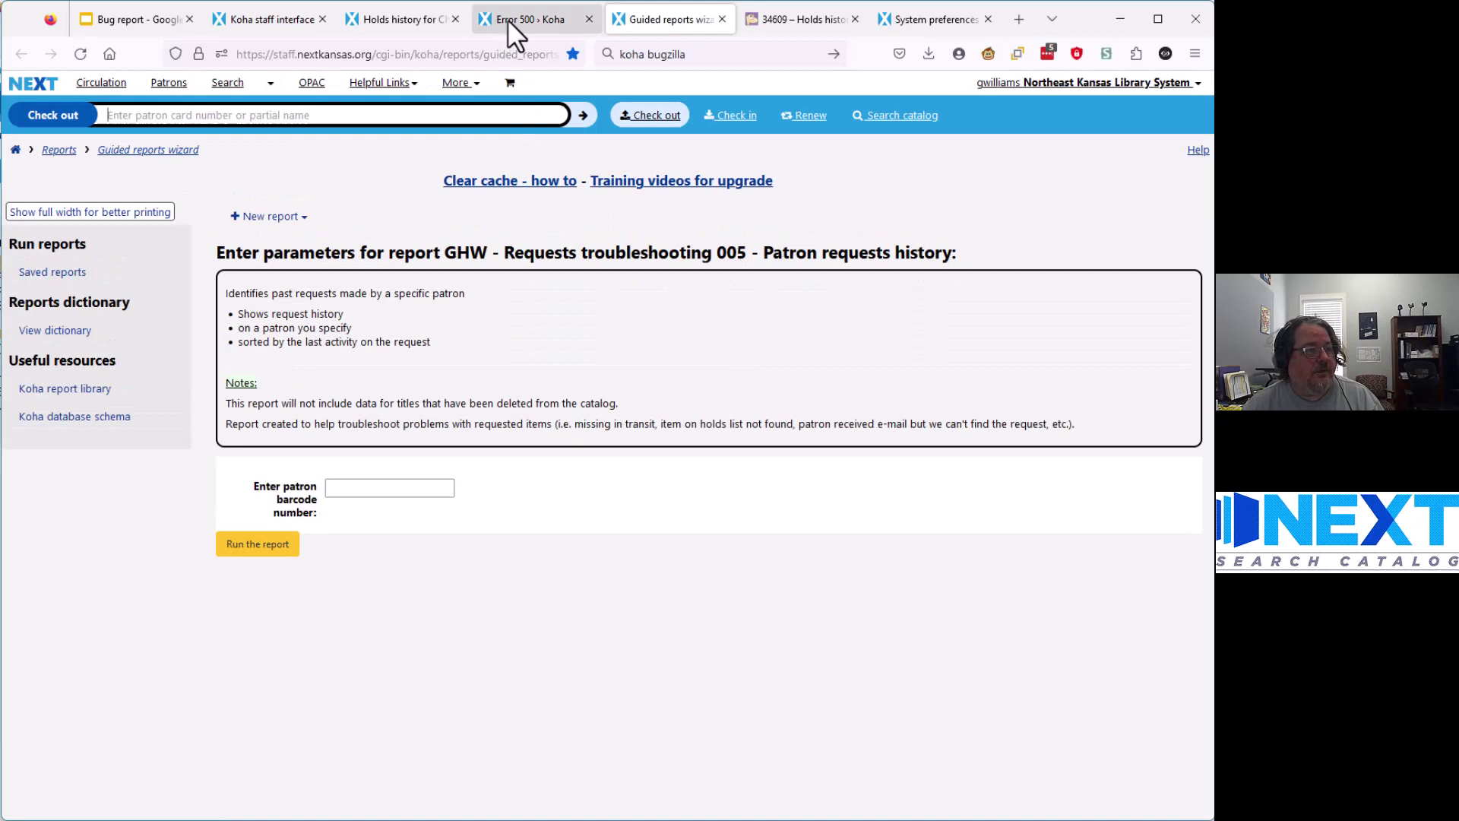
- Run the Patron requests history report using the patron barcode number copied from the second patron's Checkouts page
click(508, 20)
click(21, 53)
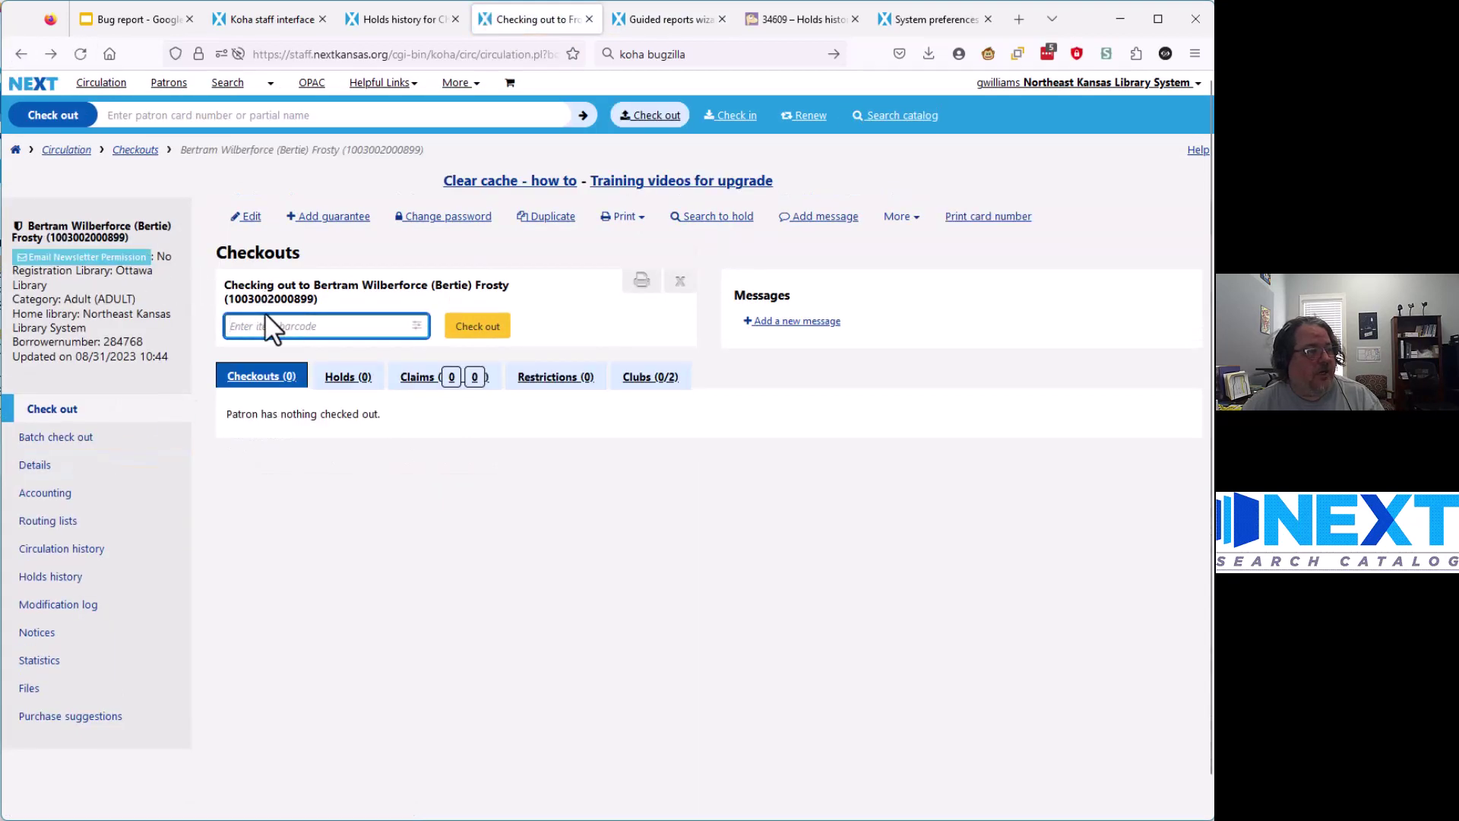
double_click(269, 298)
key(ctrl+c)
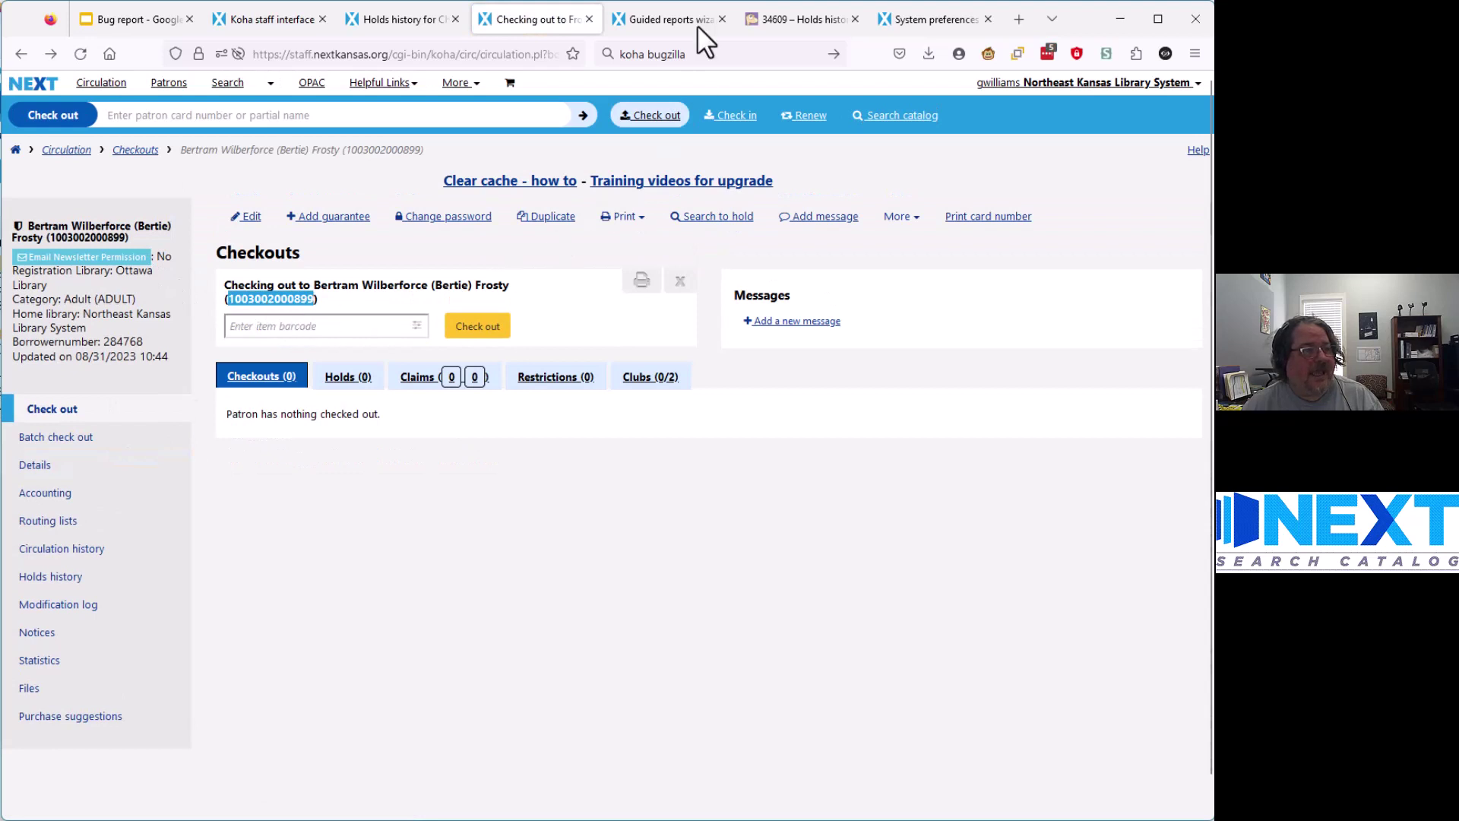
click(677, 21)
click(377, 490)
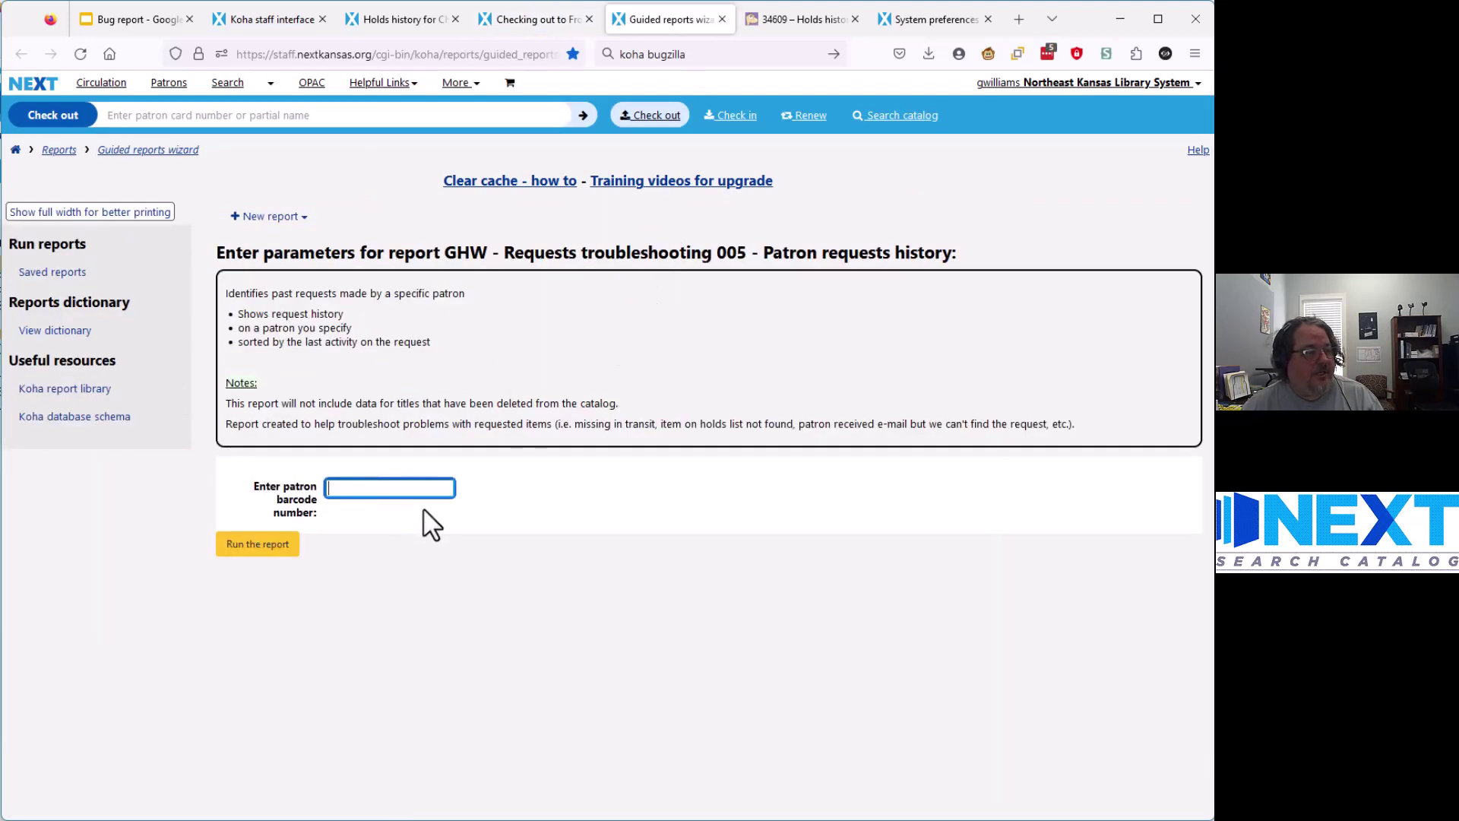
key(ctrl+v)
click(251, 550)
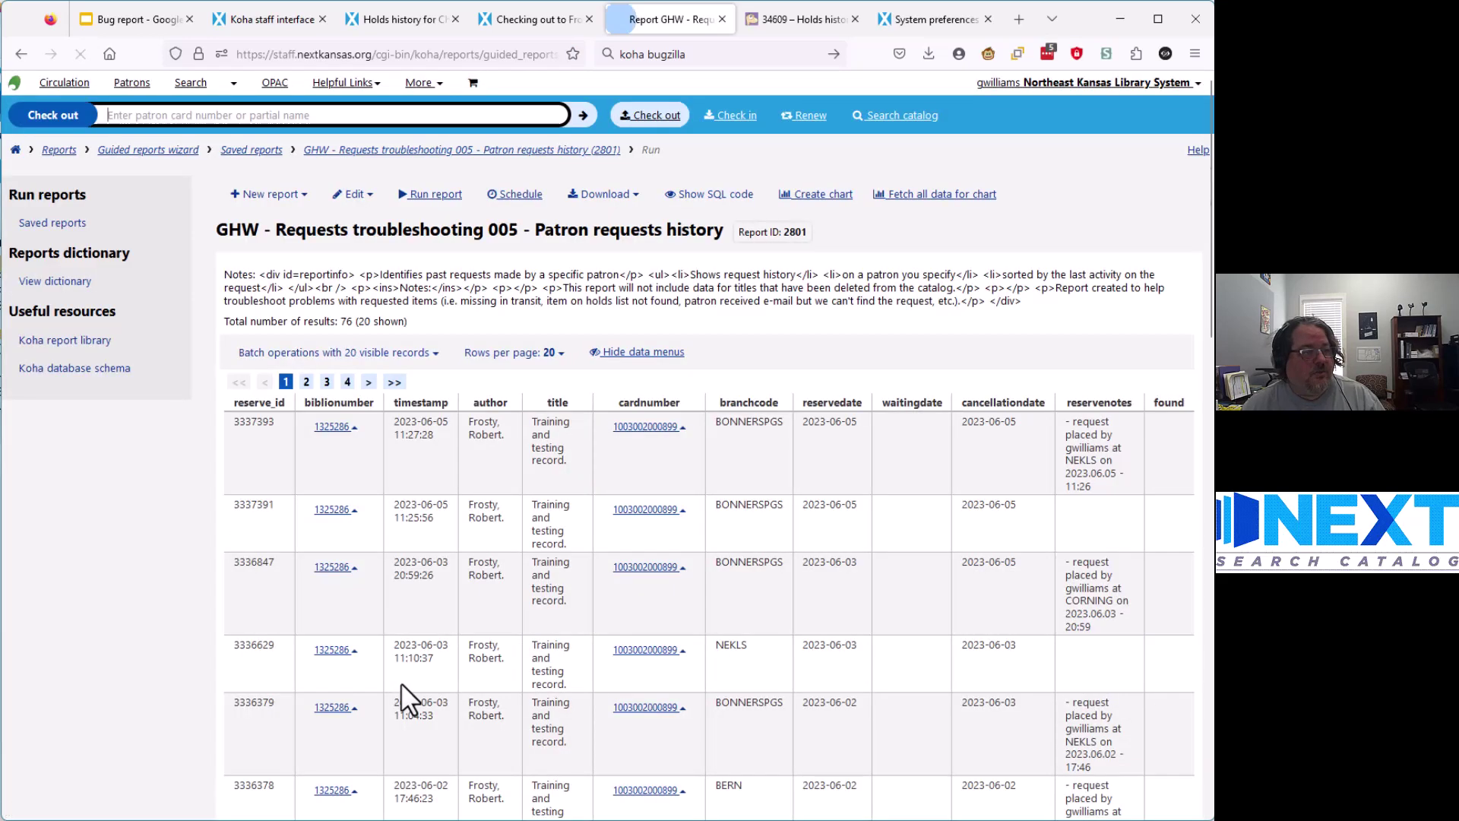
- Look through the listed requests in the Patron requests history report, and return to its notes
scroll(645, 587, down, 8)
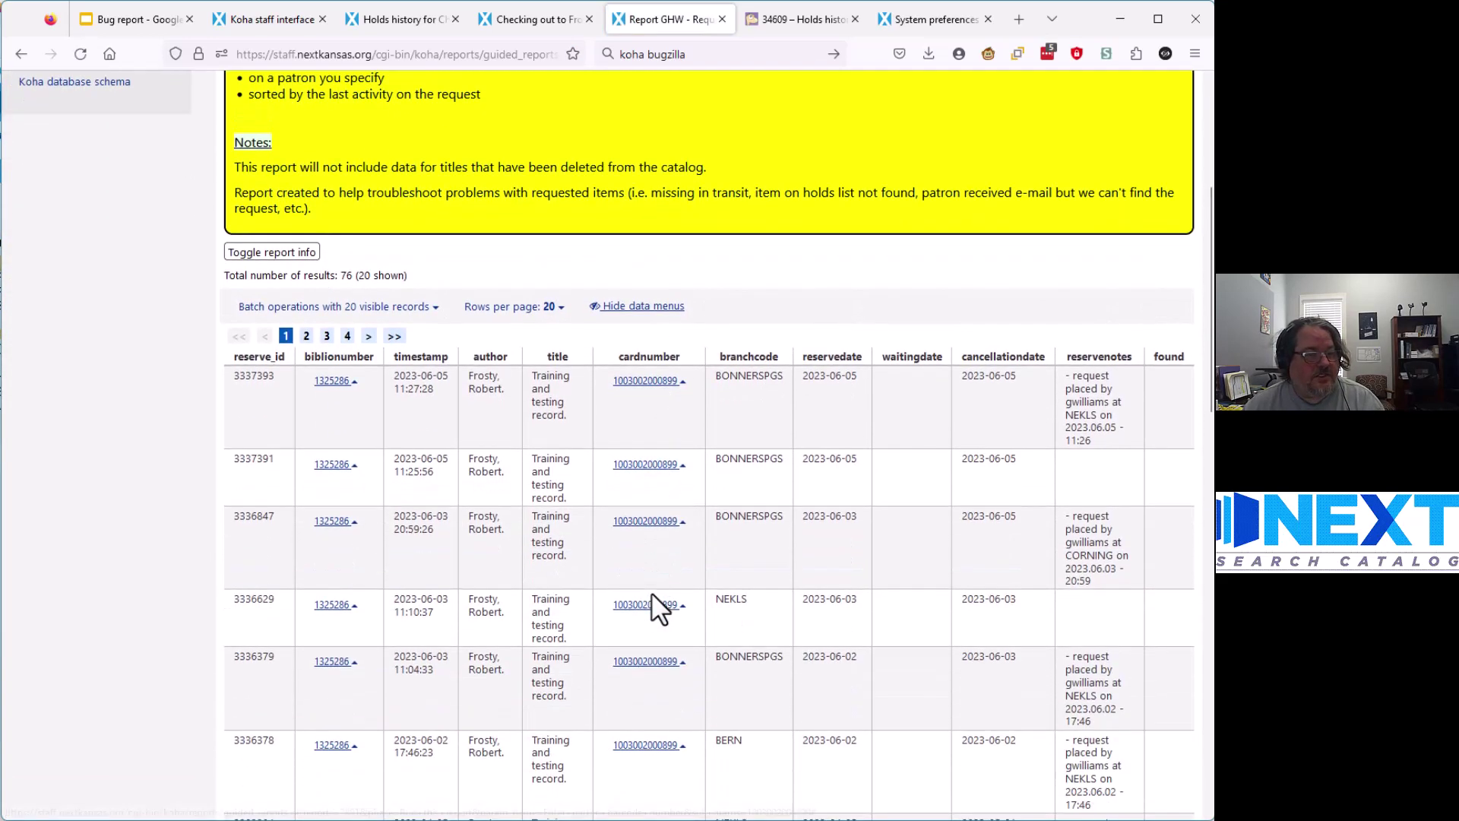
scroll(651, 600, down, 3)
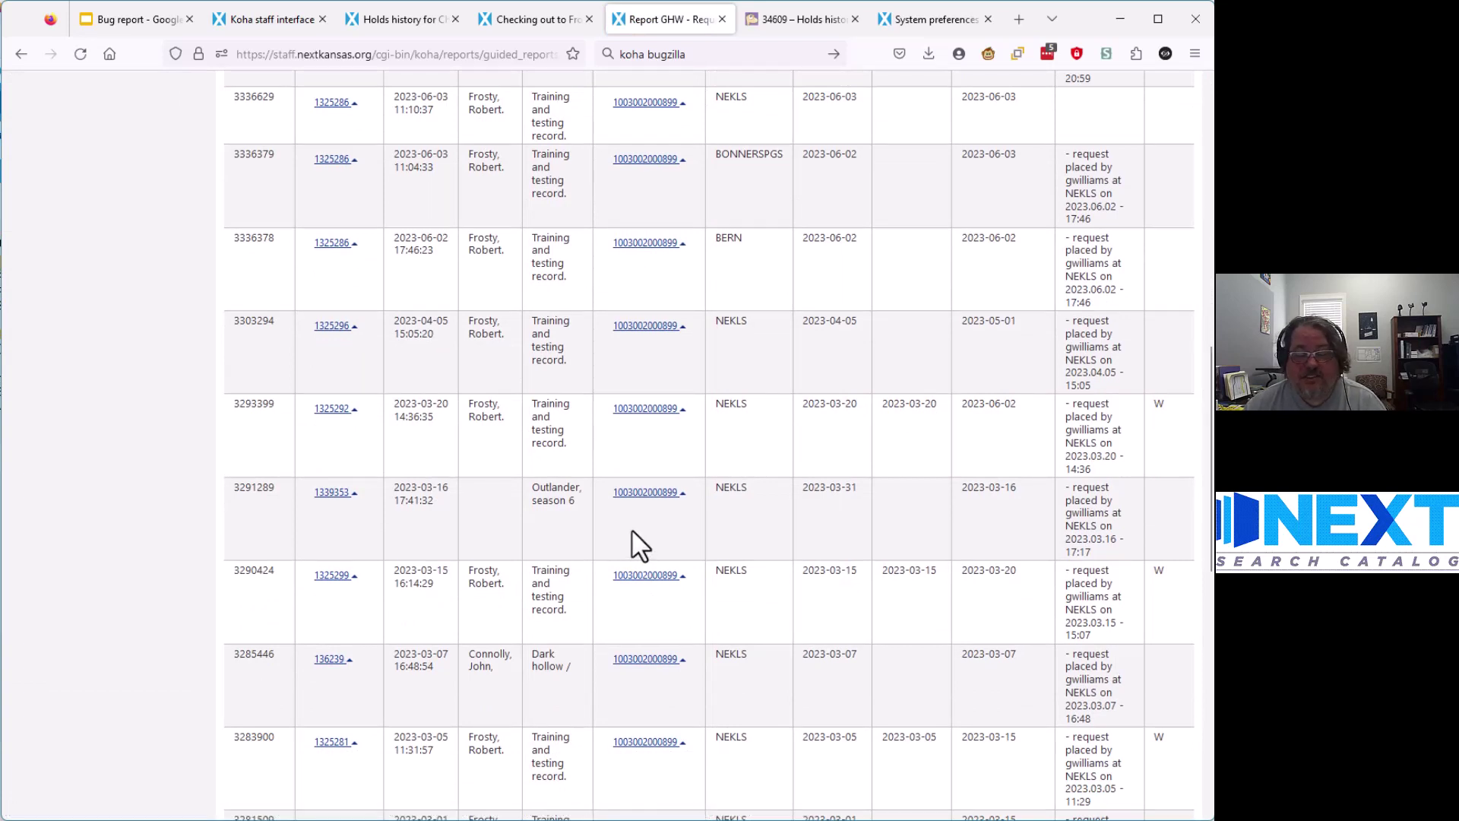
scroll(631, 529, down, 5)
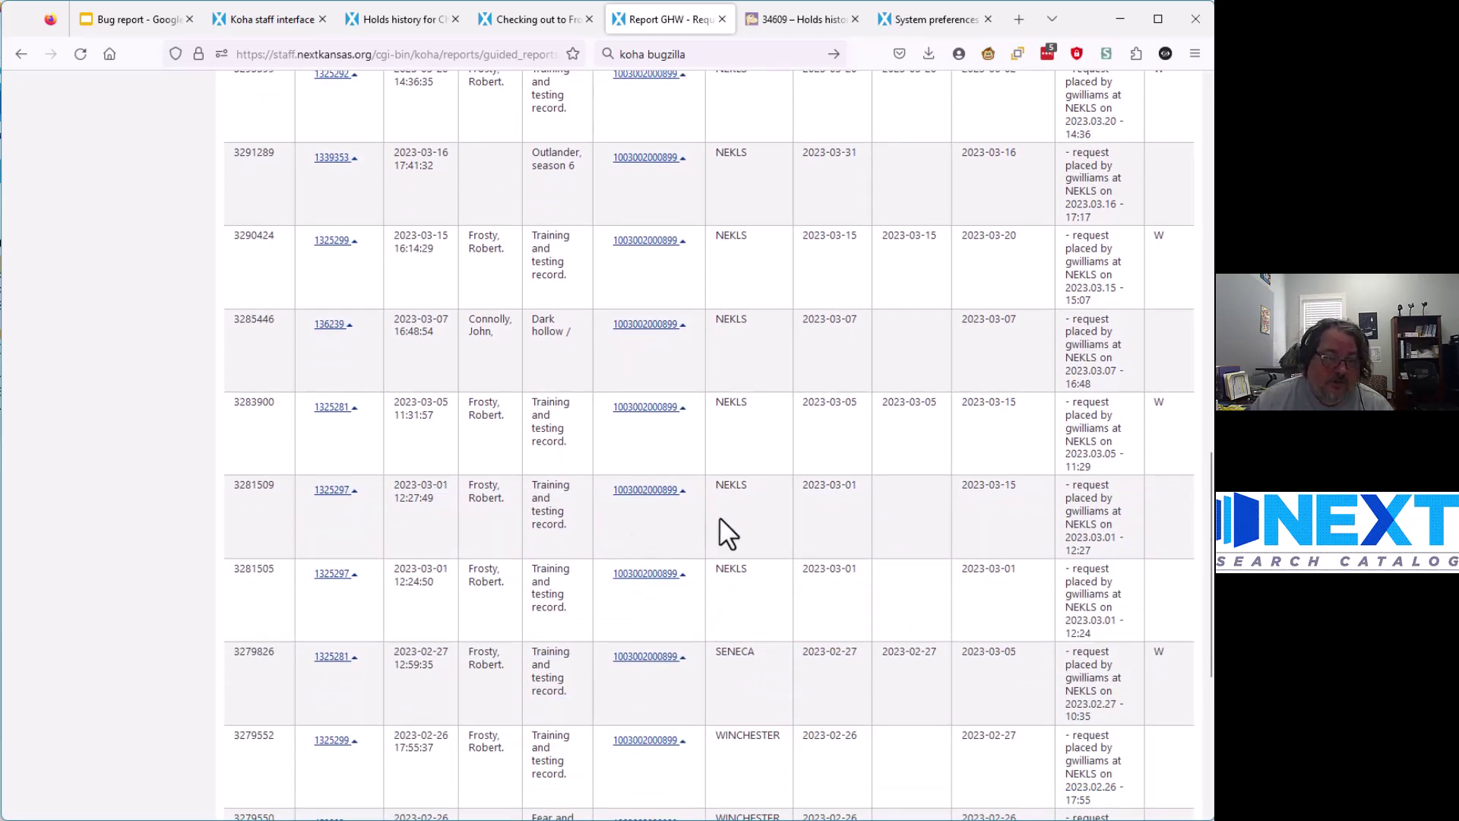
scroll(718, 517, up, 15)
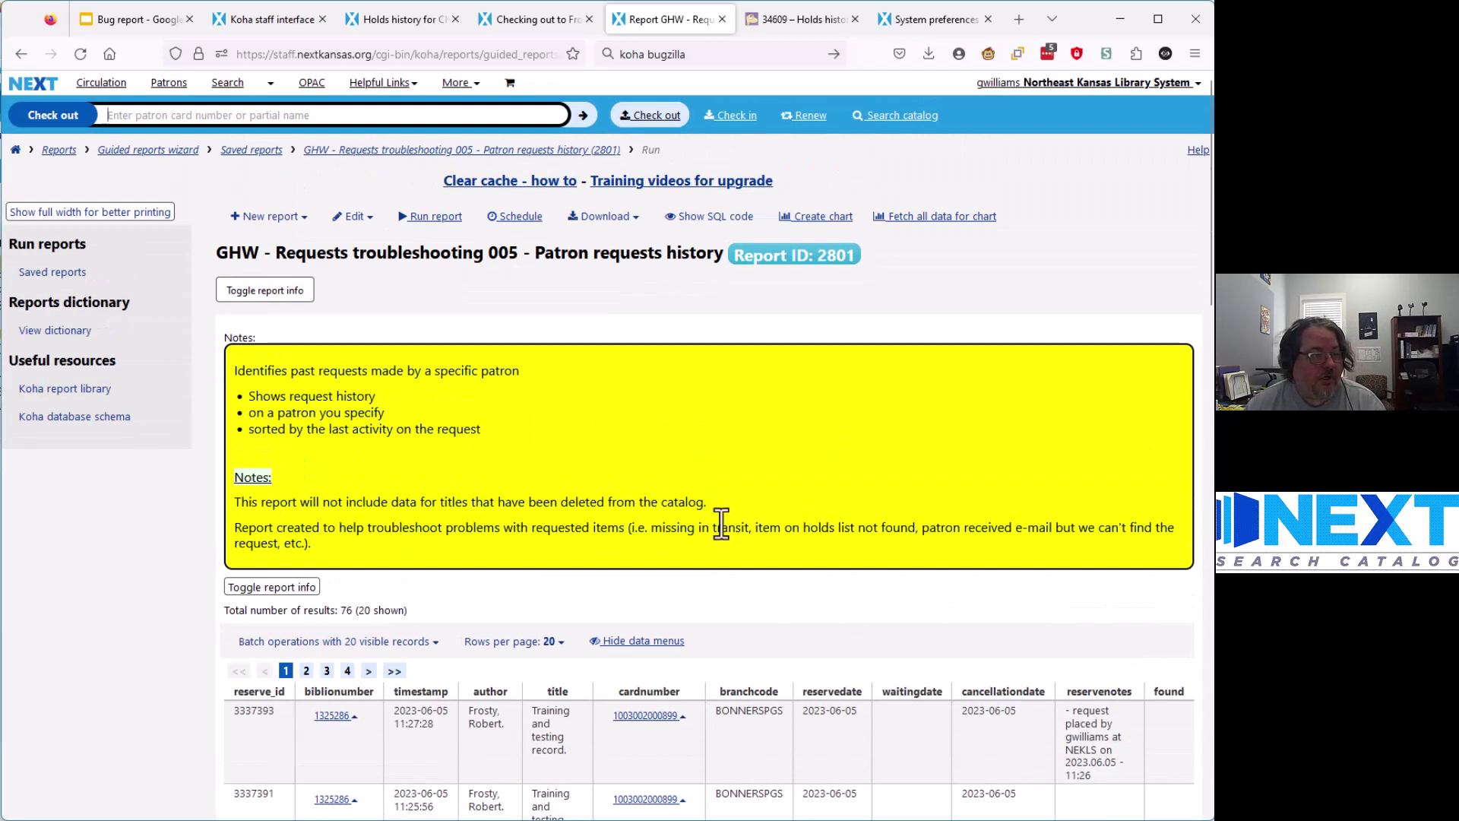